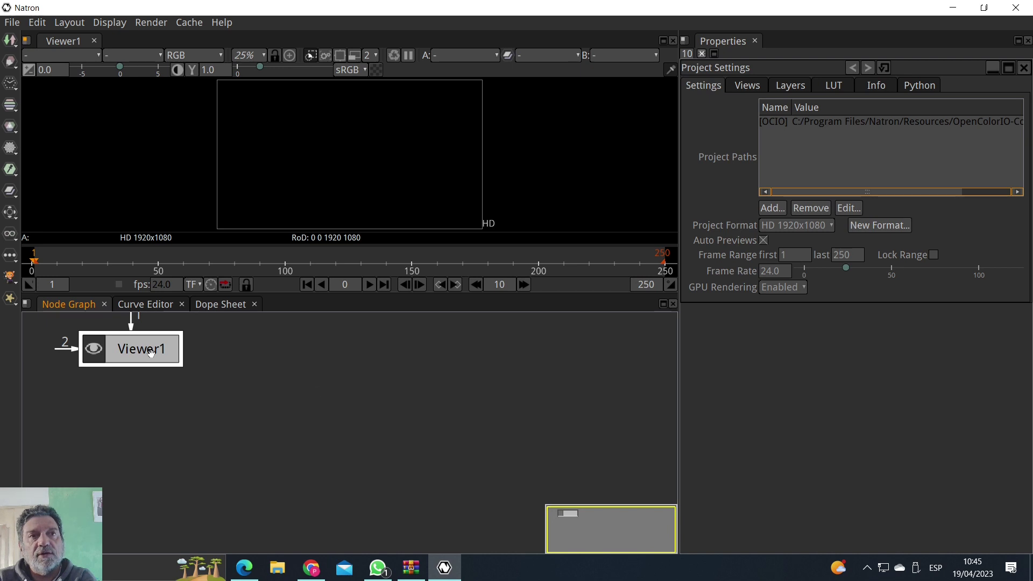
Move the Viewer1 node to about the middle of the node graph
left_click_drag(151, 352, 350, 441)
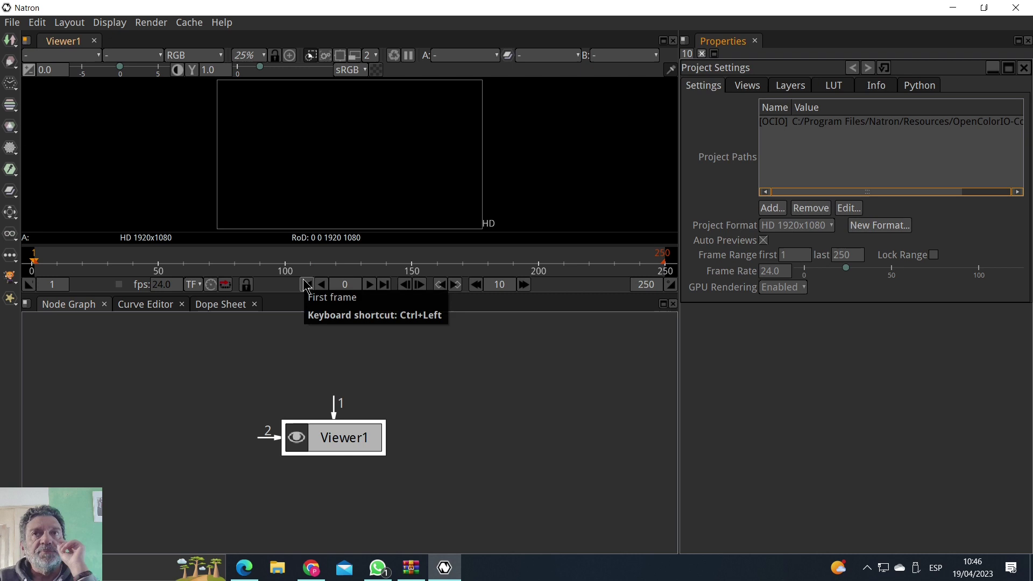
left_click_drag(341, 448, 340, 466)
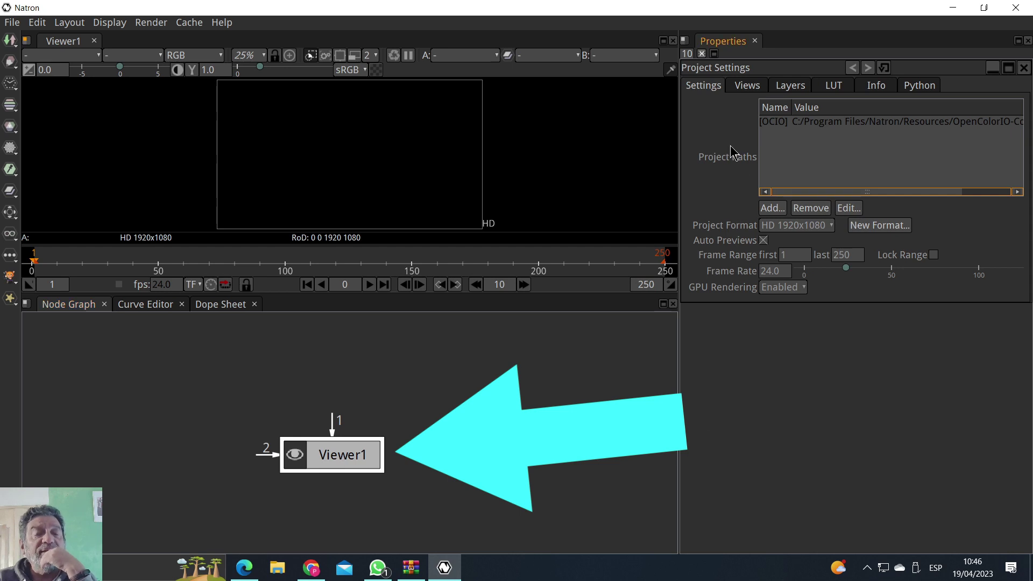
Set the project frame rate to 30 and the last frame of the frame range to 300
double_click(773, 273)
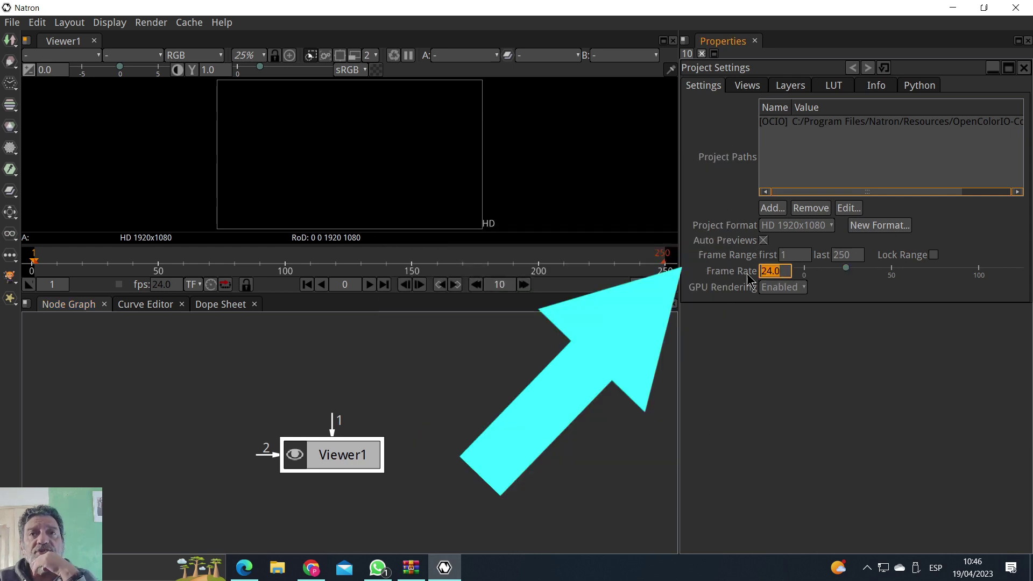
type("30")
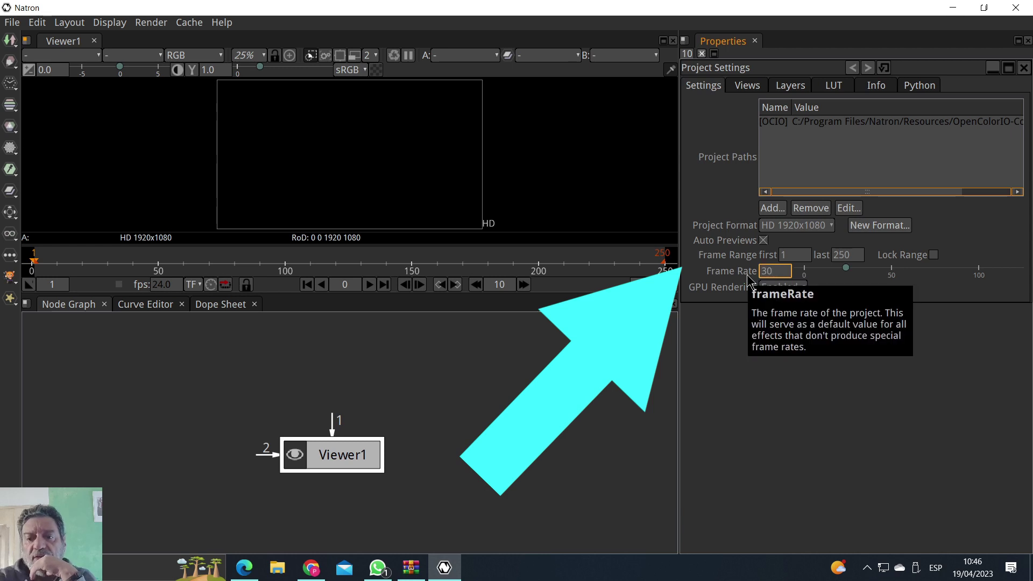
key("Return")
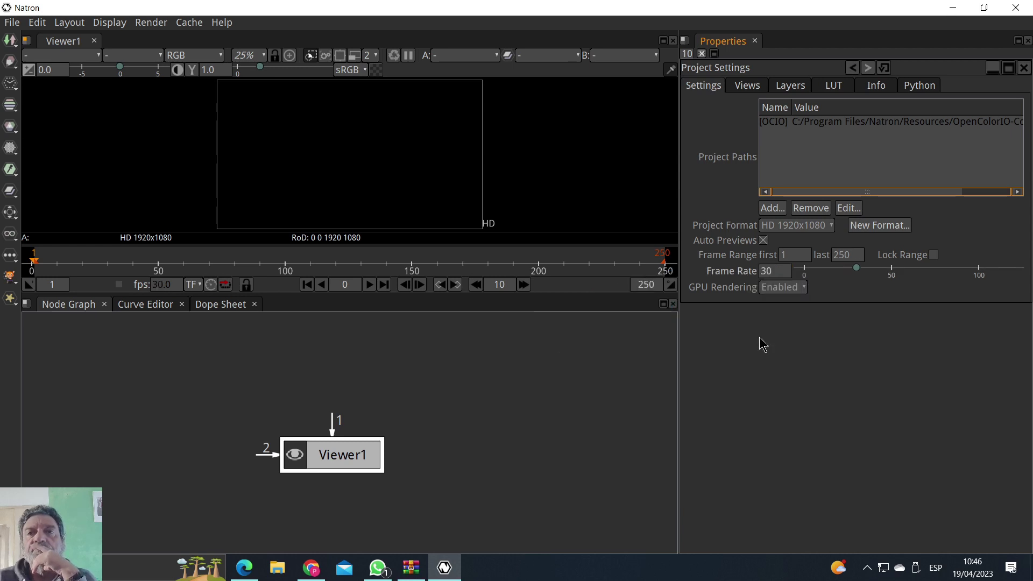
left_click(852, 259)
left_click_drag(853, 260, 835, 258)
type("3")
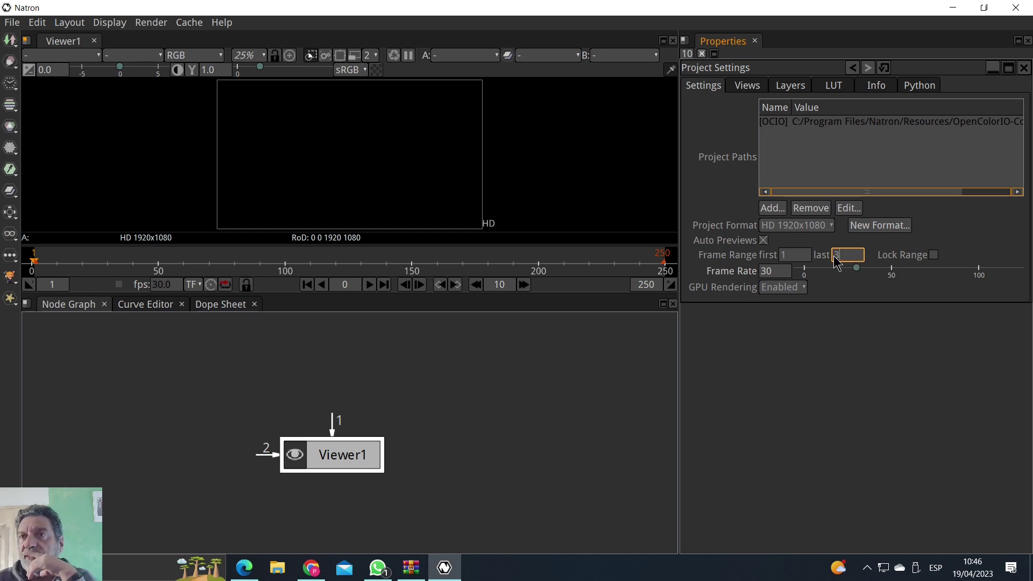
type("00")
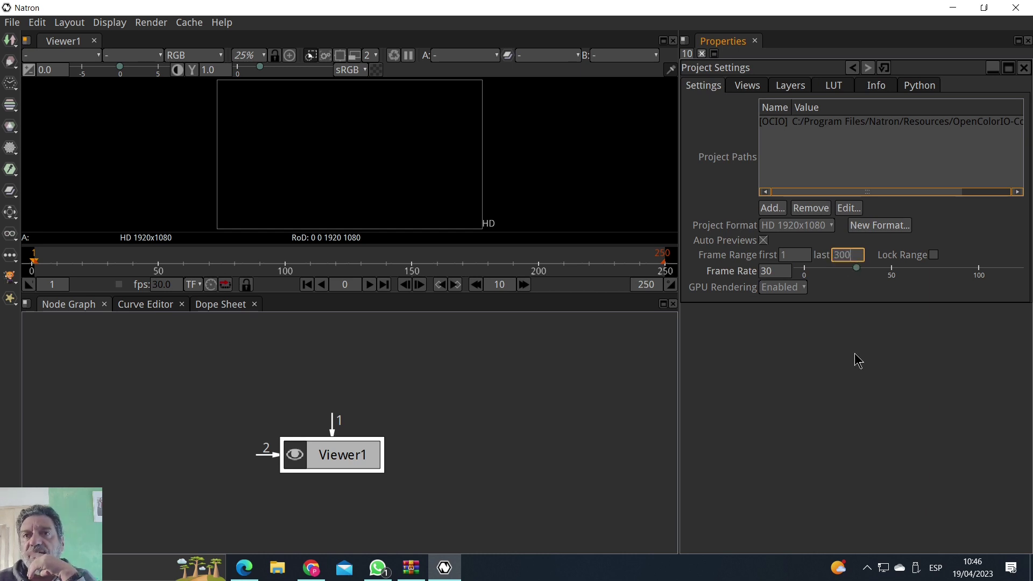
key("Return")
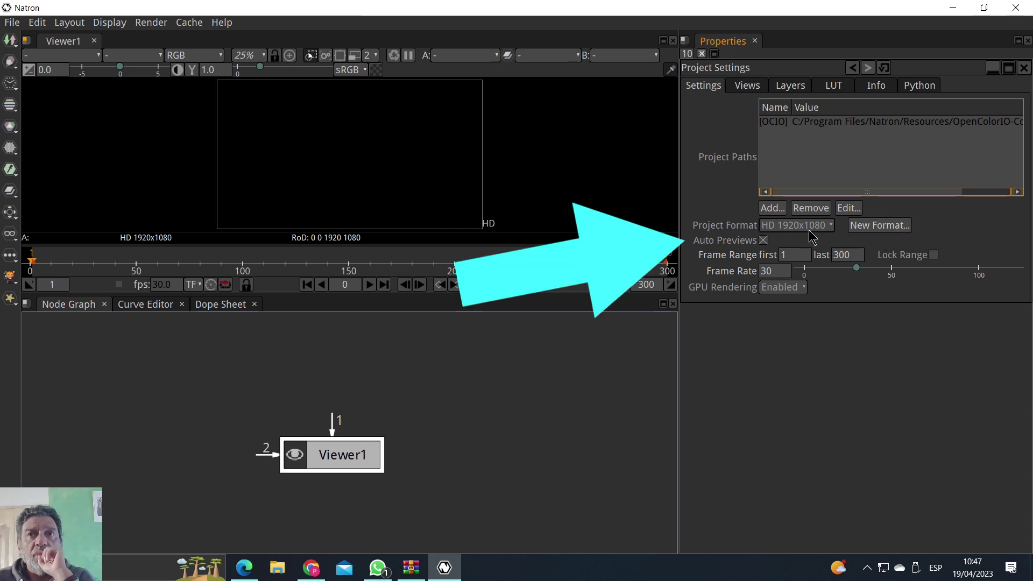
Choose HD 1920x1080 as the project format
left_click(827, 226)
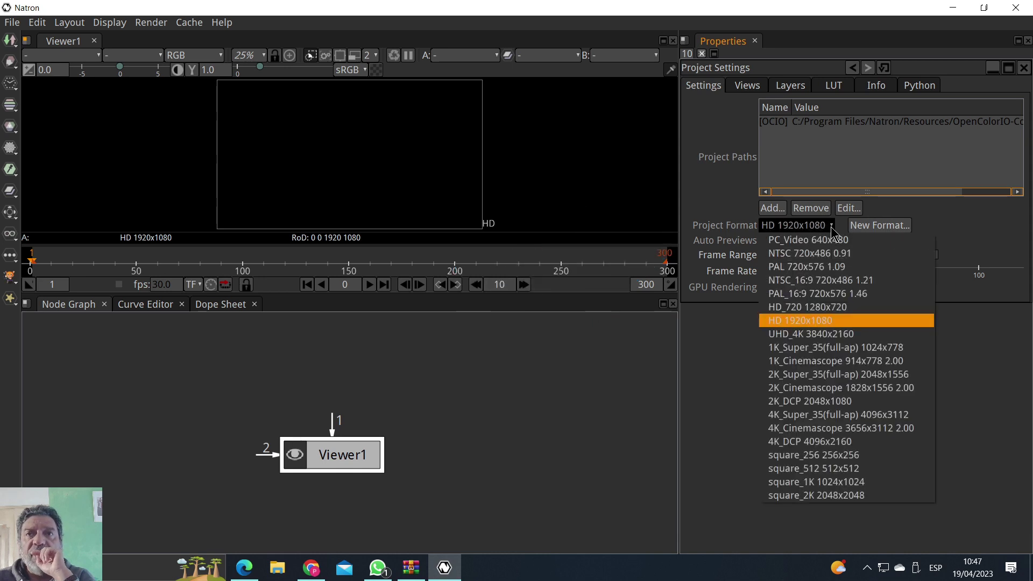
scroll(788, 228, "down", 12)
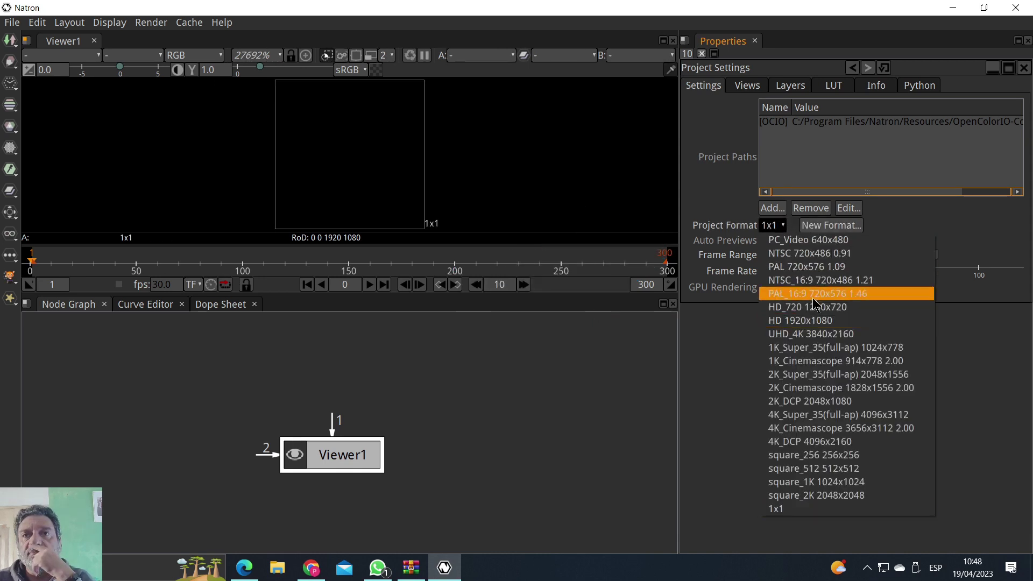
left_click(814, 320)
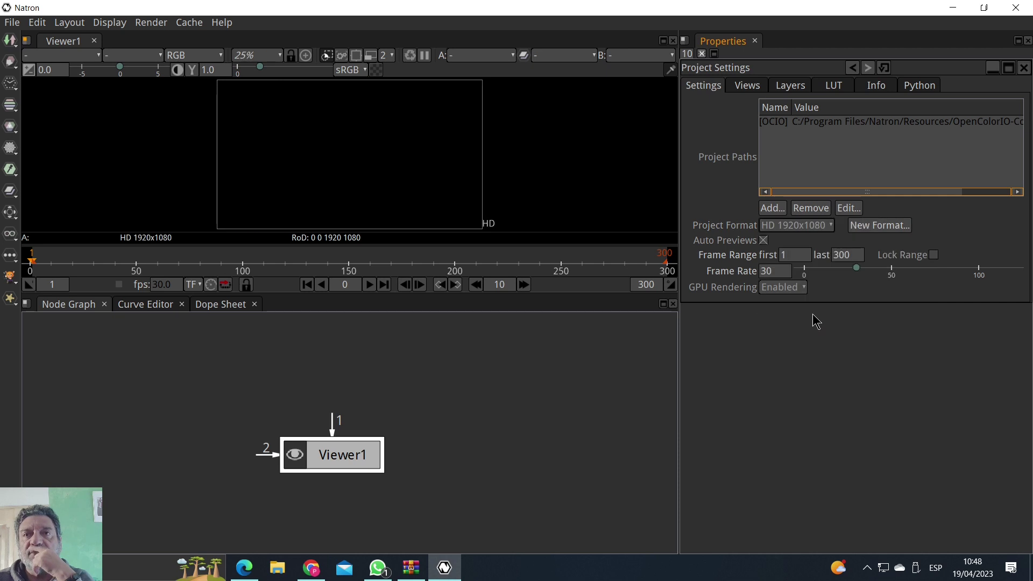
Create a new format named VERTICAL, copied from Viewer1, with width 1080 and height 1920
left_click(861, 228)
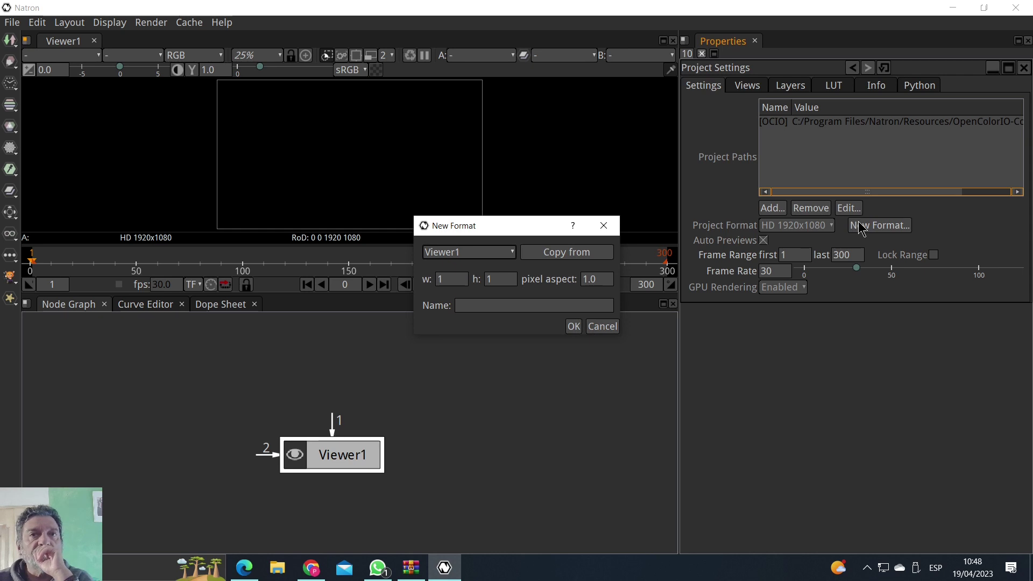
left_click(554, 255)
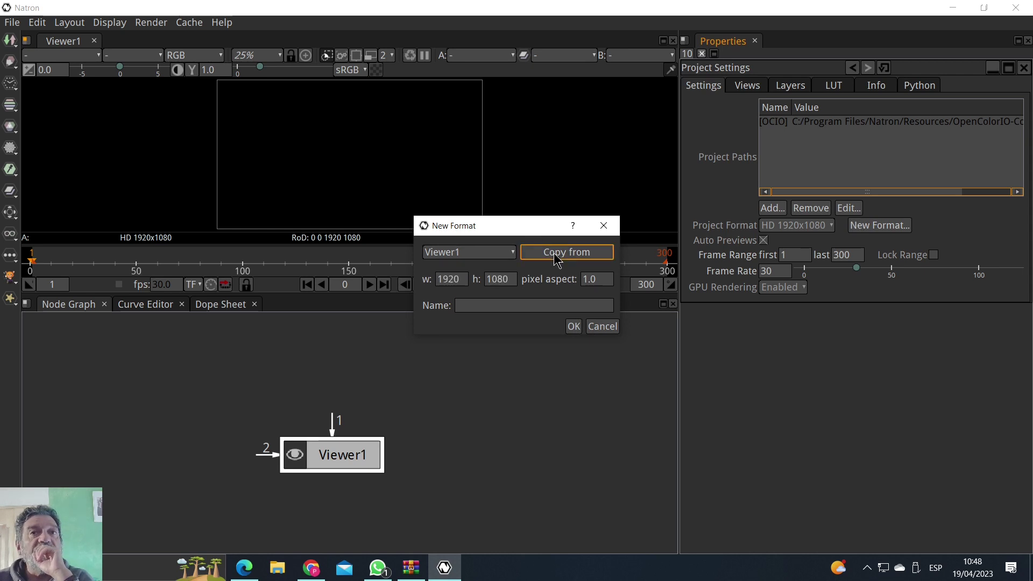
double_click(509, 279)
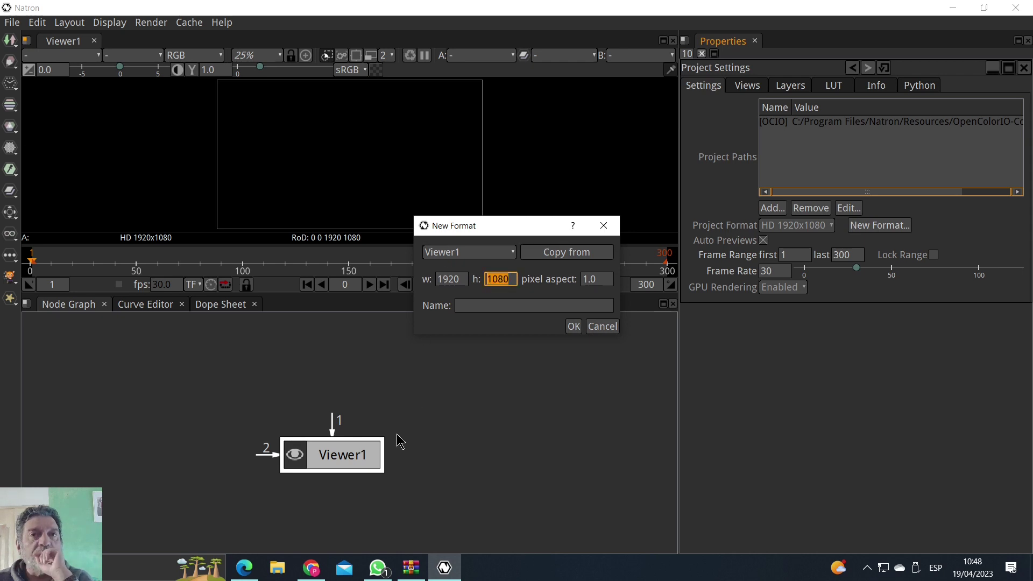
double_click(455, 279)
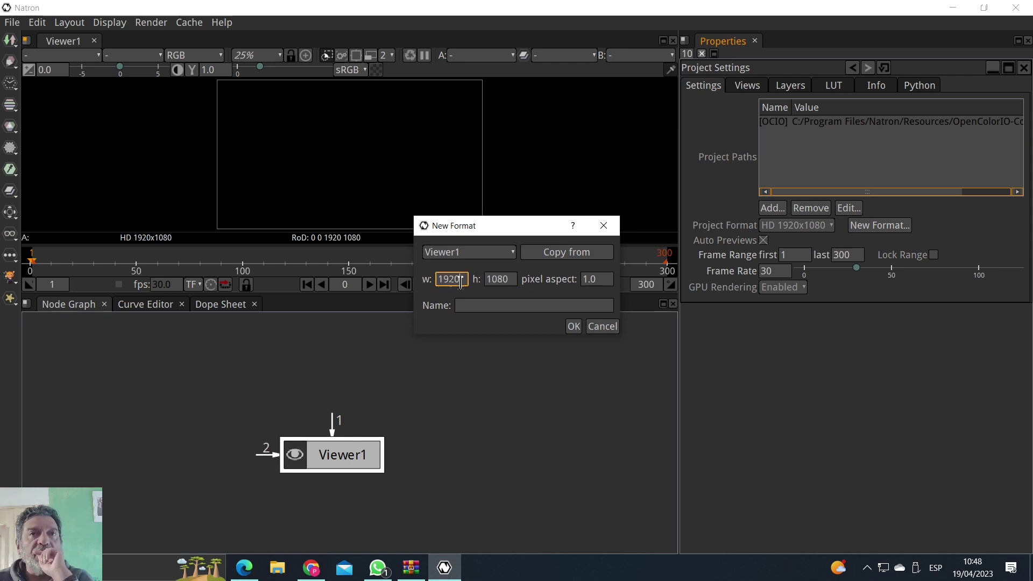
type("1080")
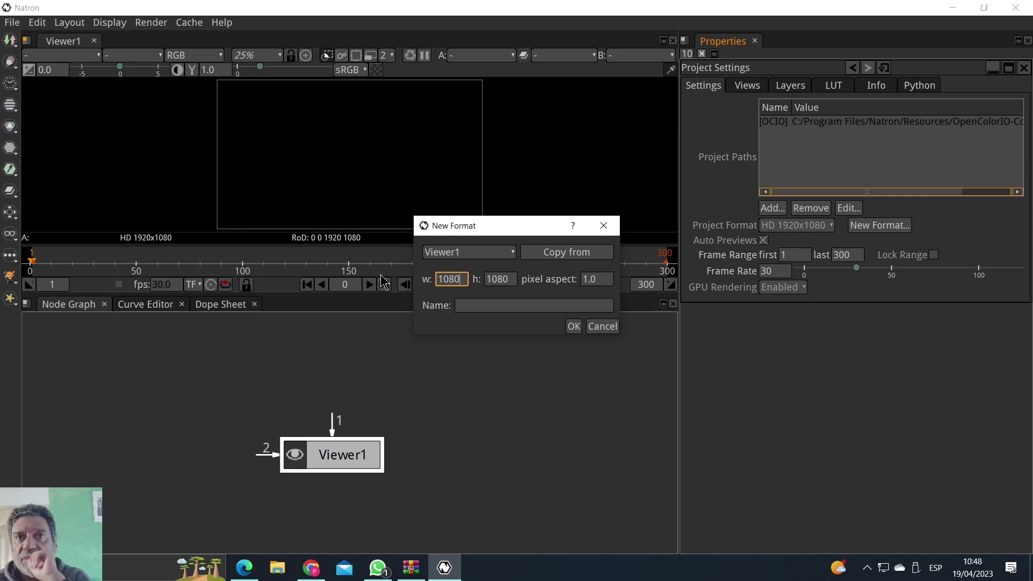
key("Tab")
type("19")
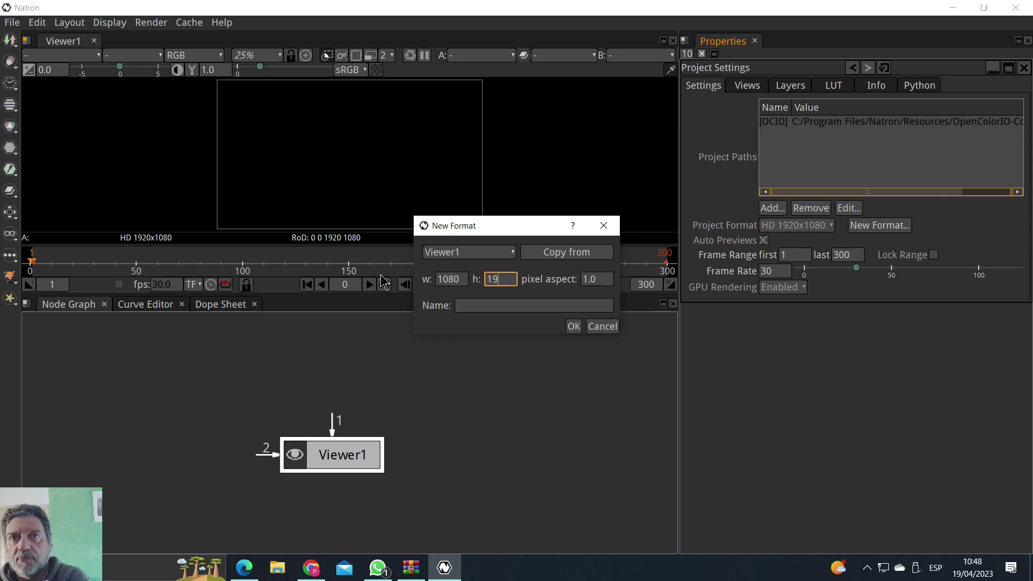
type("20")
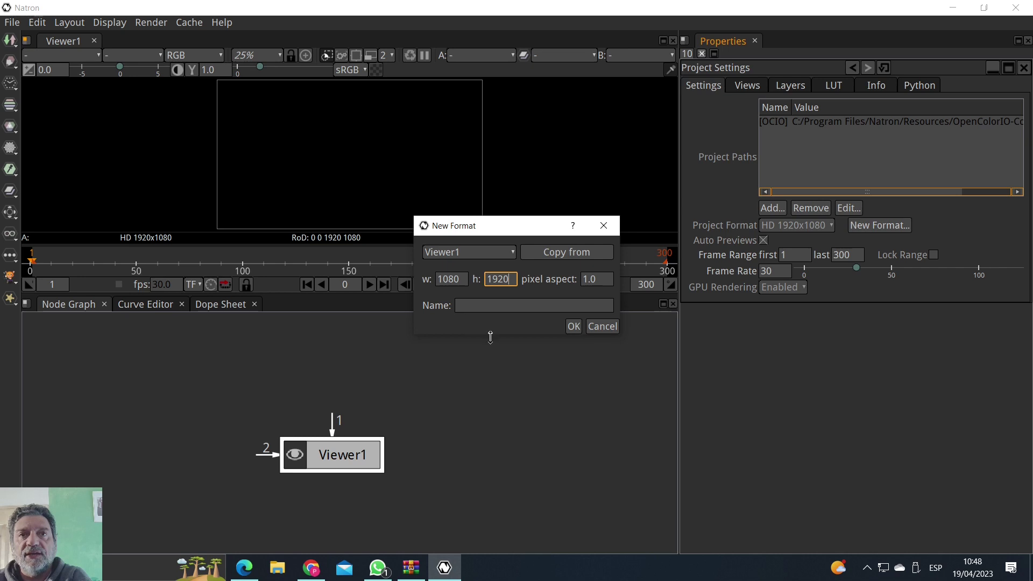
left_click(506, 303)
type("VERTICAL")
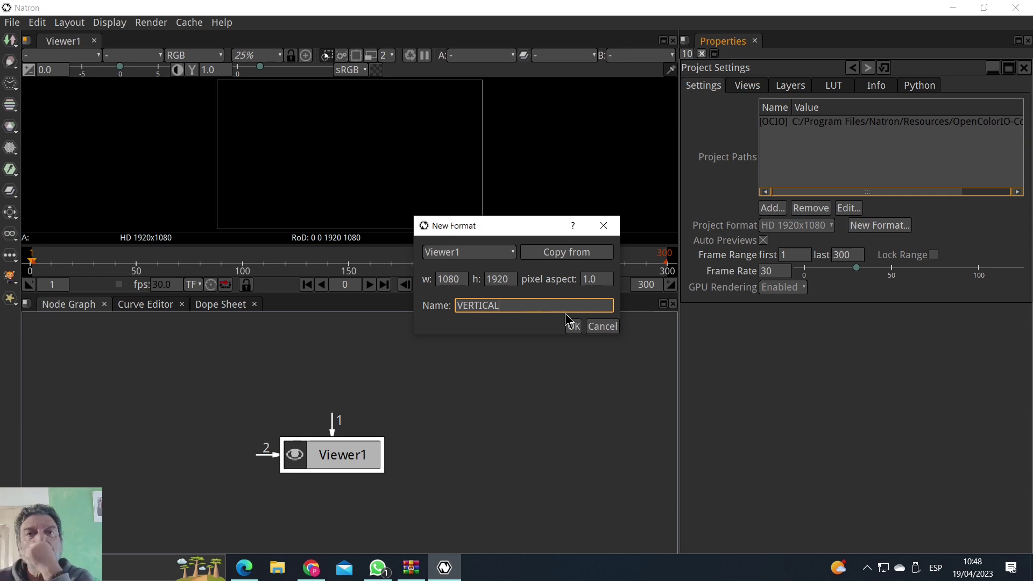
left_click(574, 326)
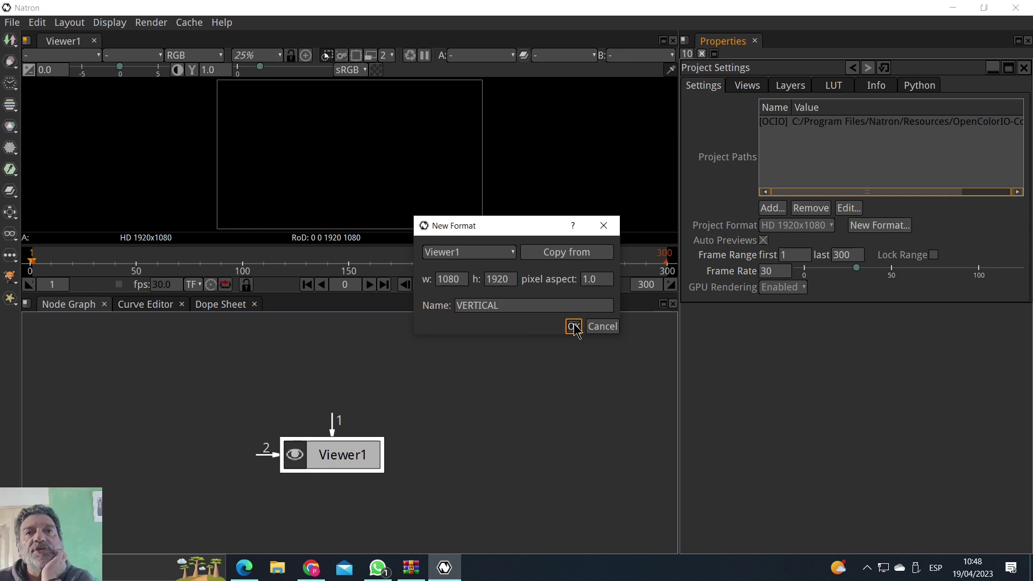
left_click(575, 327)
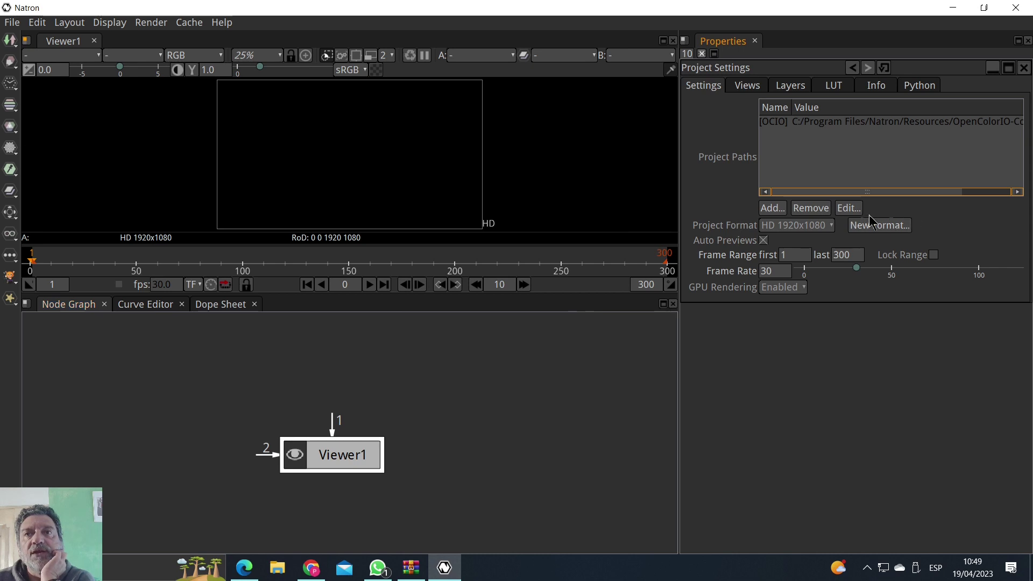
Try the VERTICAL 1080x1920 project format and switch back to HD 1920x1080
left_click(827, 228)
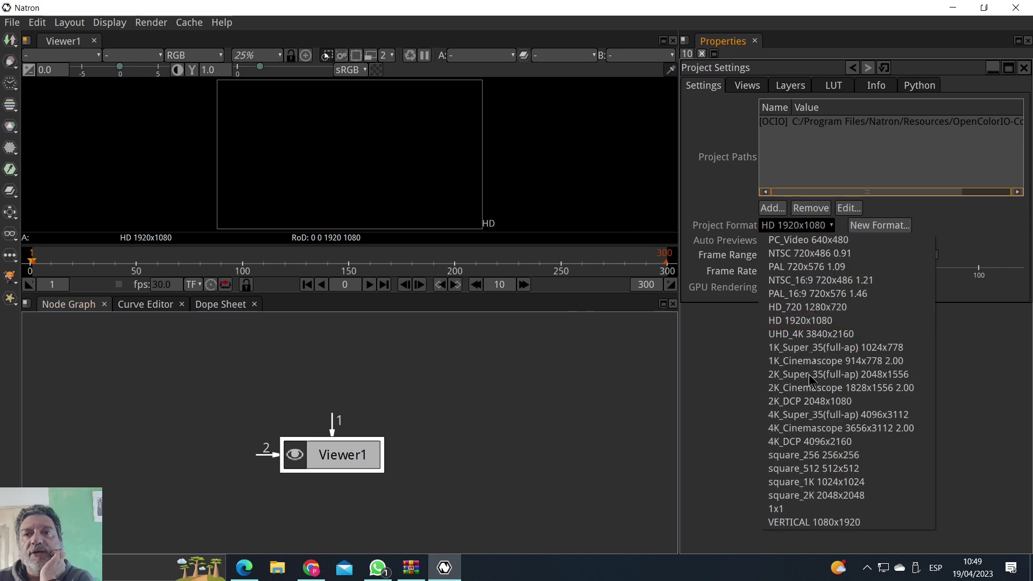
left_click(808, 523)
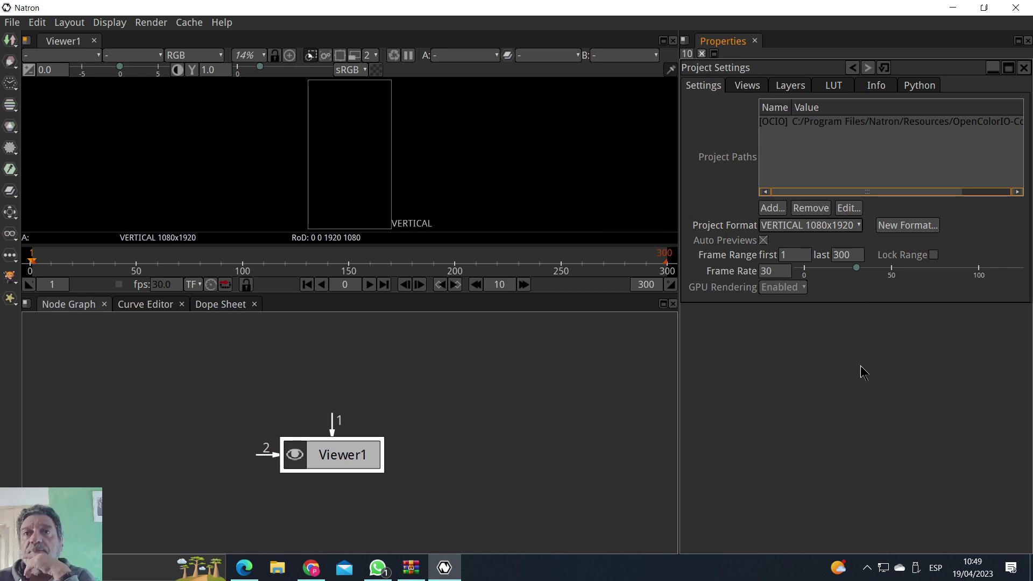
left_click(834, 226)
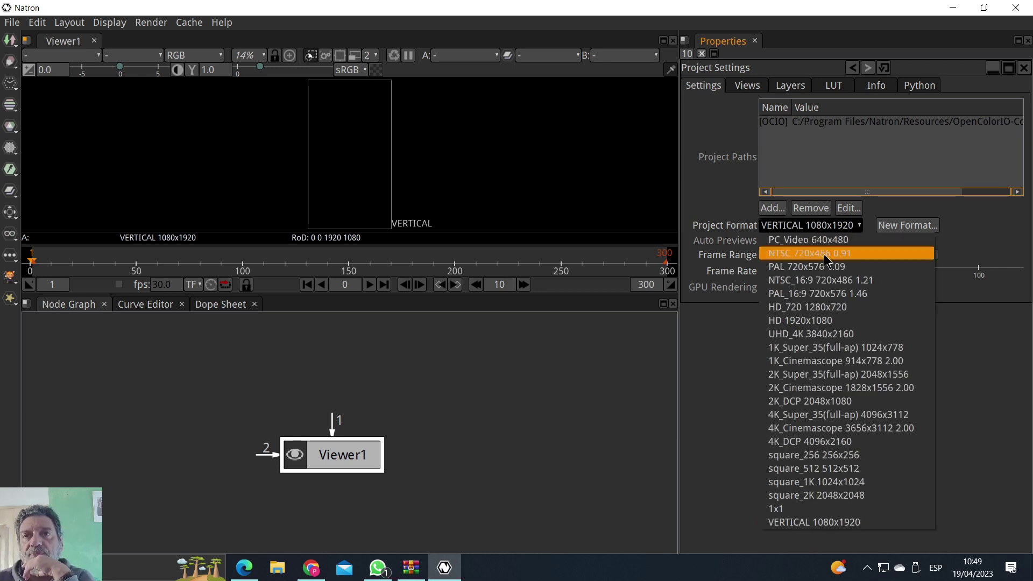
left_click(813, 322)
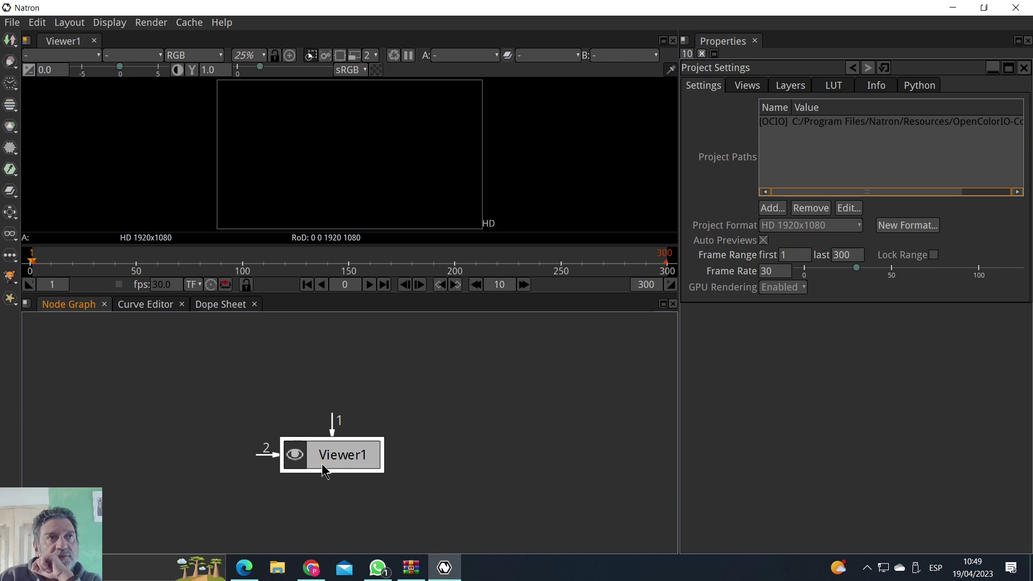
Add a Constant node feeding Viewer1 and place it above the viewer with a visible gap
left_click(11, 47)
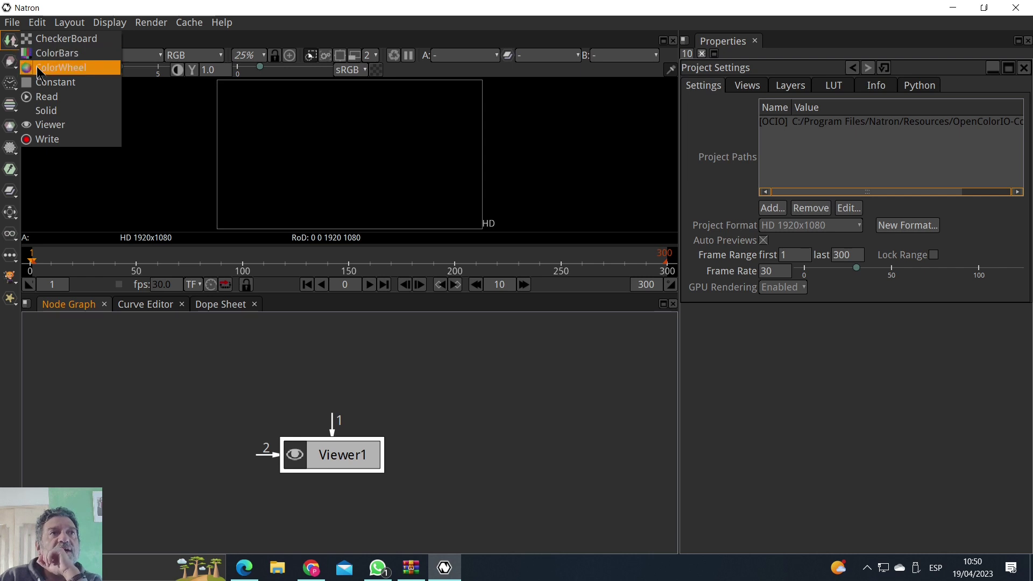
left_click(41, 89)
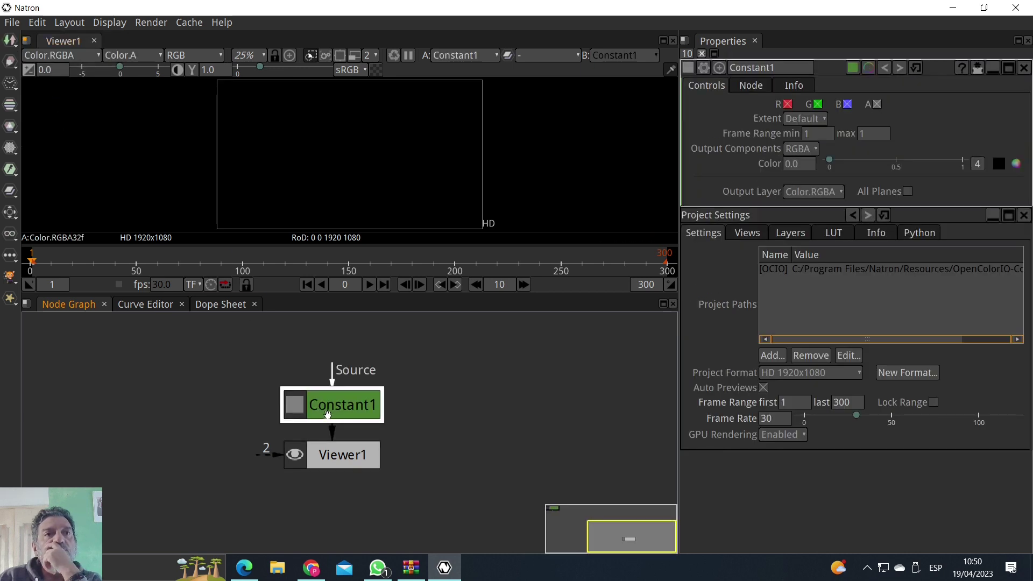
left_click_drag(330, 410, 335, 375)
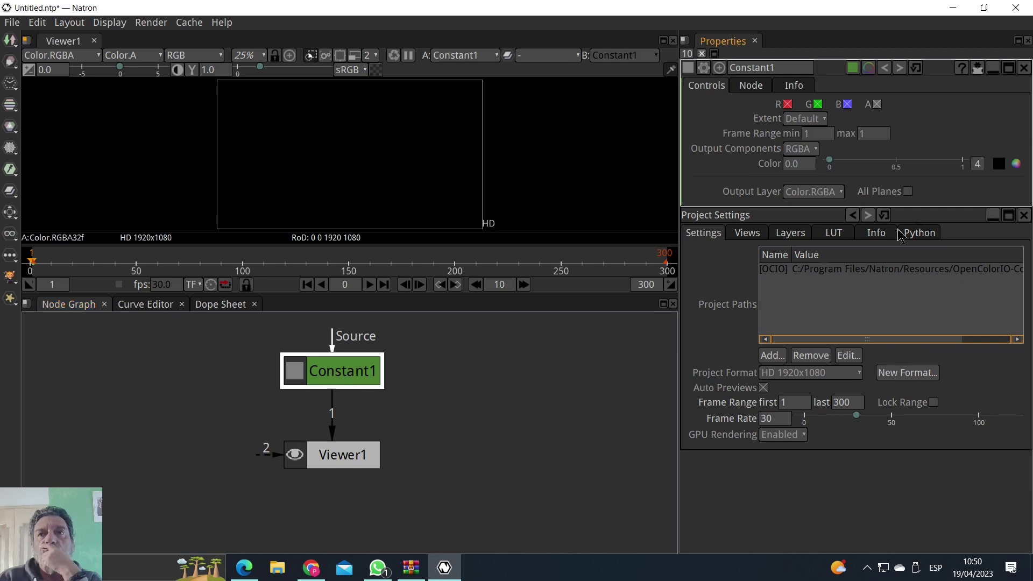
Give the Constant1 node a red color by raising only its R channel to about 0.54
left_click(1015, 164)
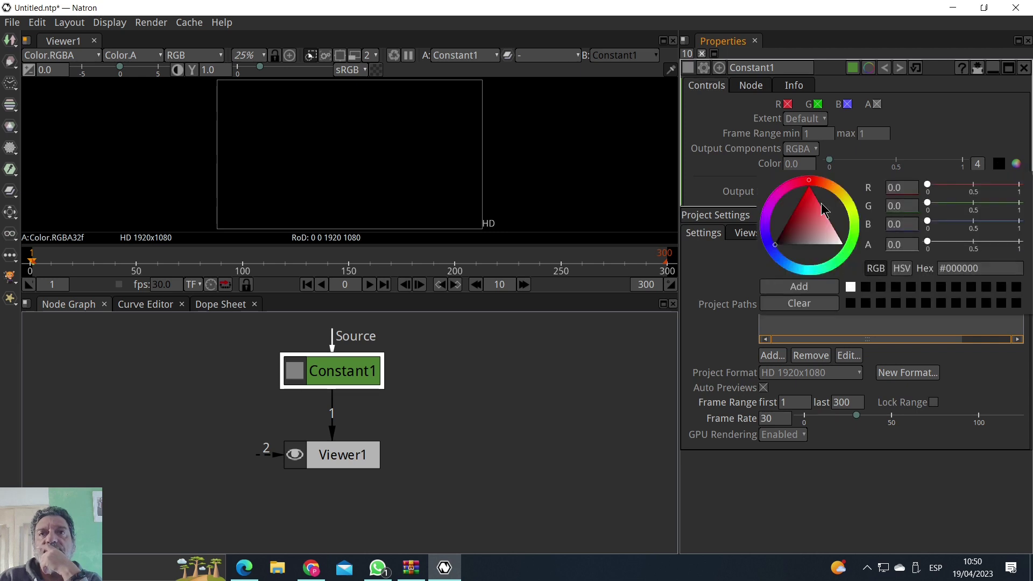
left_click_drag(815, 185, 857, 210)
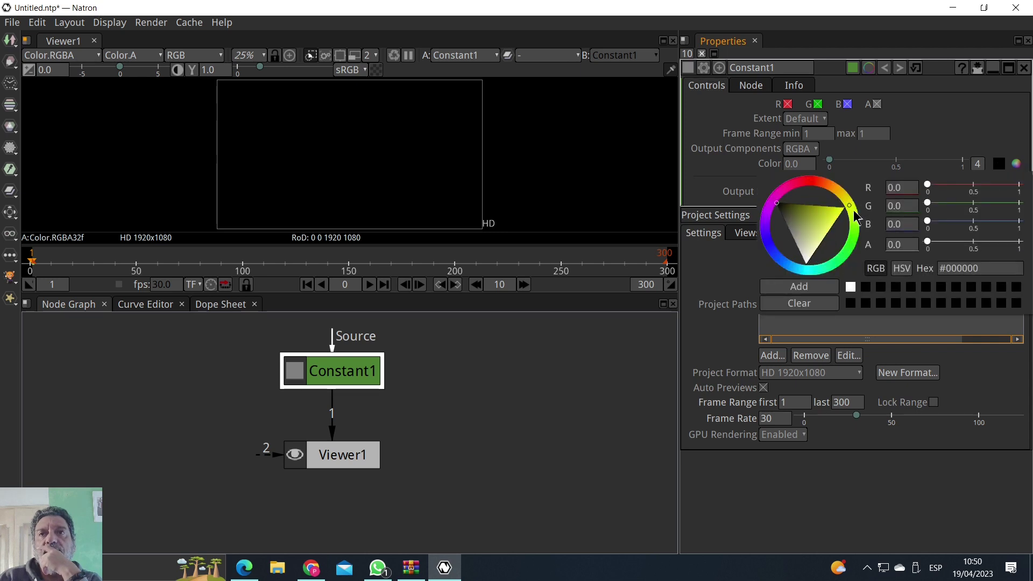
left_click_drag(927, 185, 976, 185)
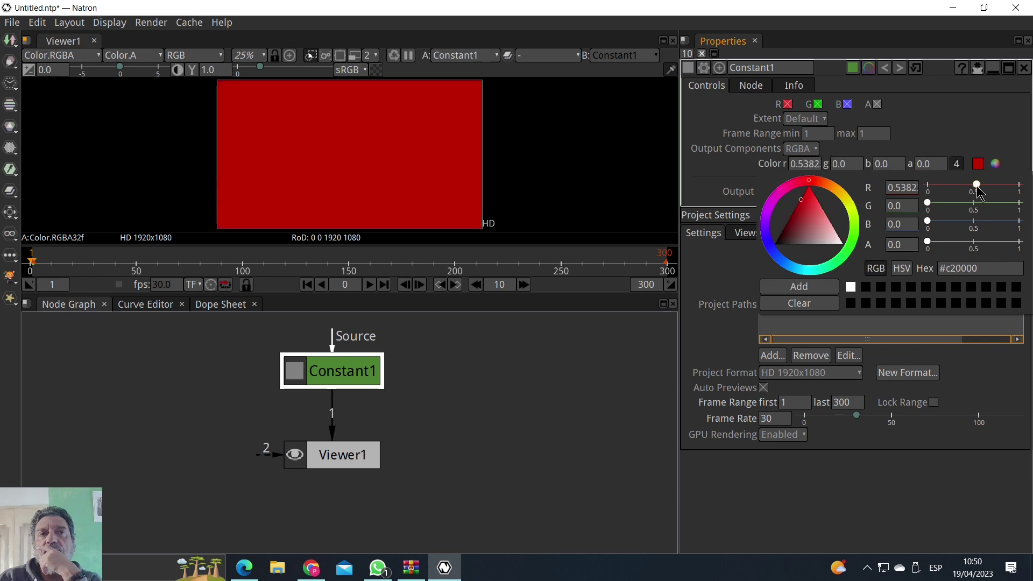
left_click(573, 410)
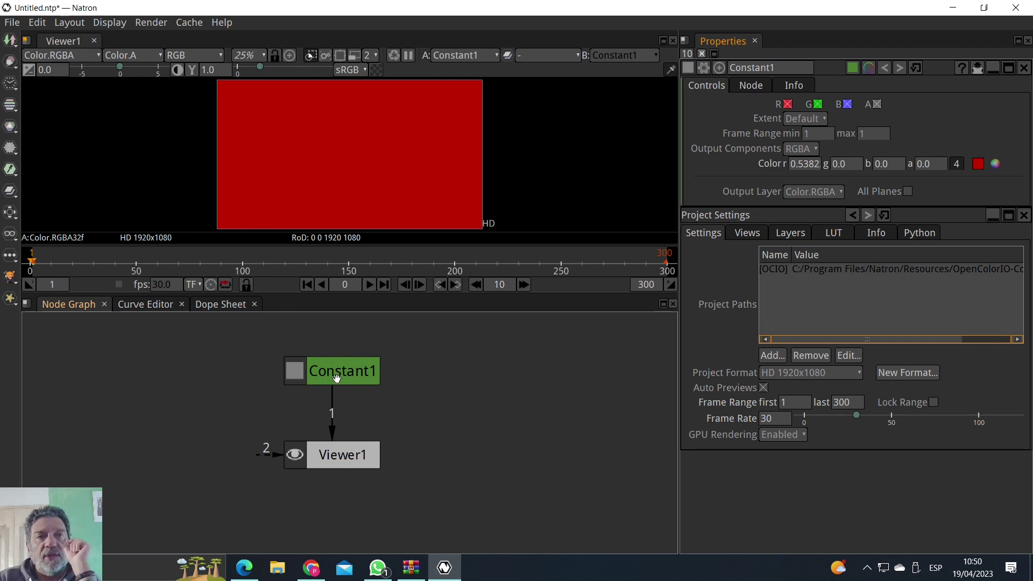
Disconnect and reconnect Viewer1's input 1 to Constant1, and move Constant1 slightly higher
left_click_drag(336, 433, 345, 390)
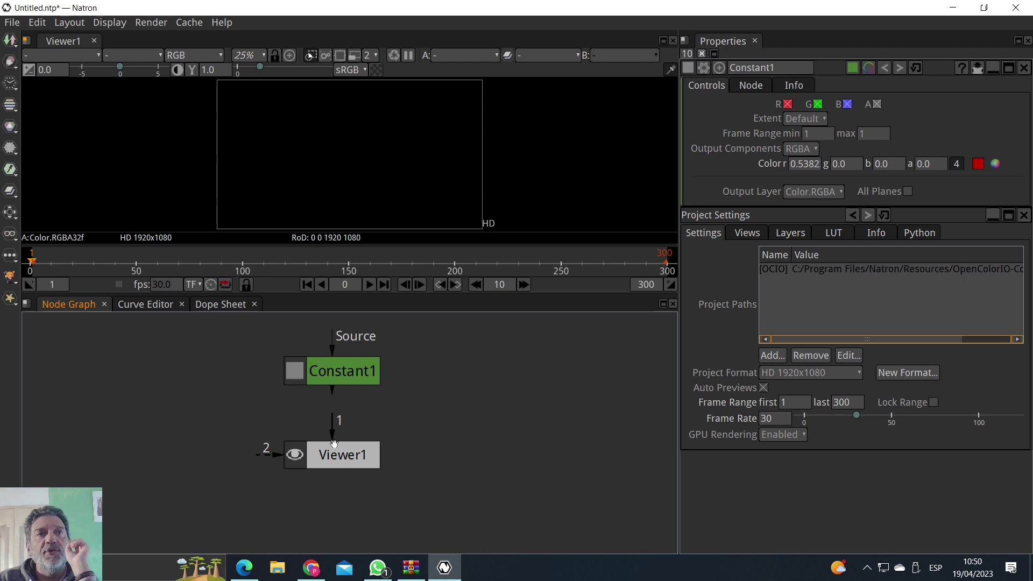
left_click_drag(336, 398, 337, 457)
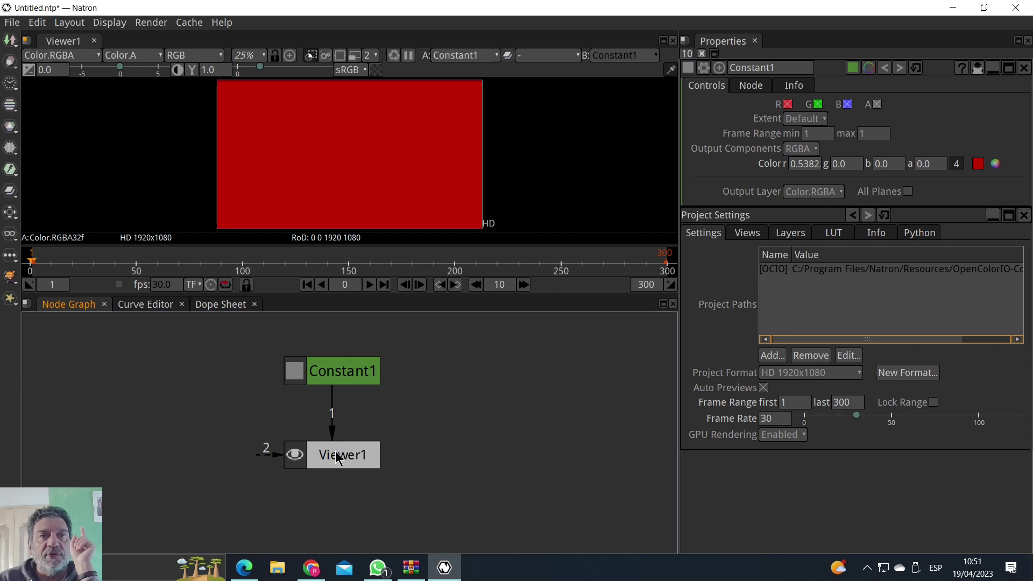
left_click_drag(345, 384, 345, 369)
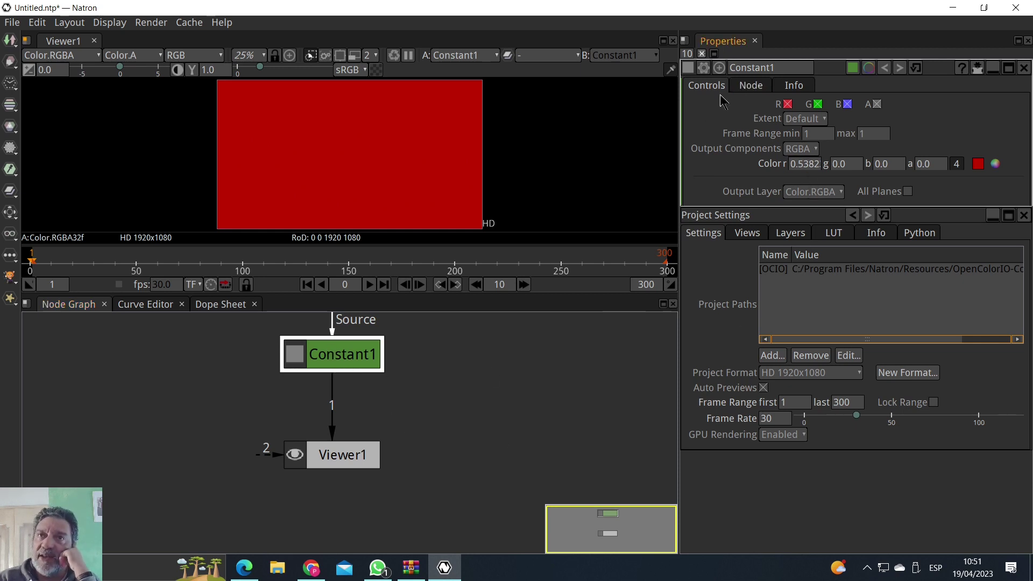
Rename the Constant1 node as ROJO in its properties
double_click(789, 68)
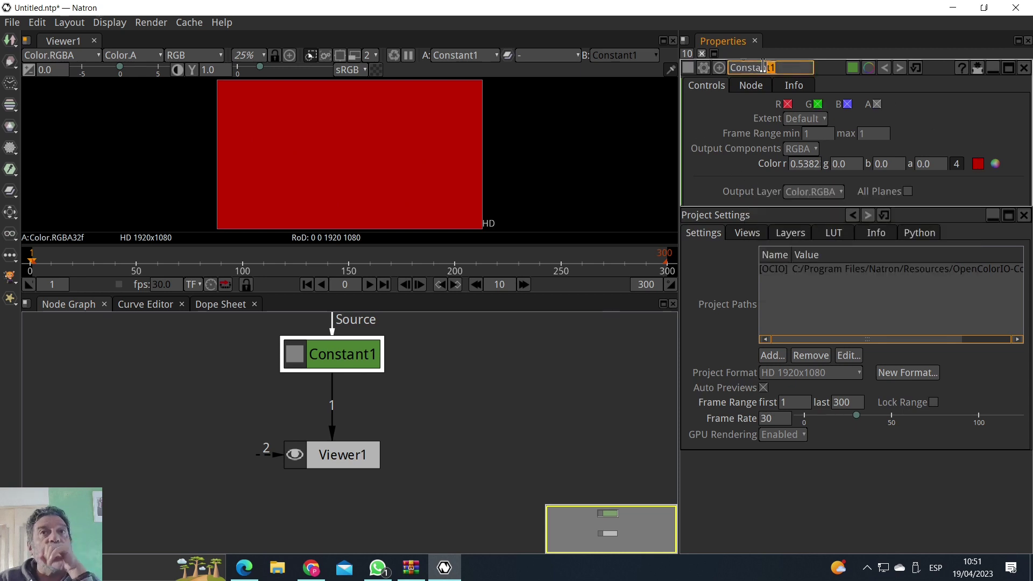
type("ROJO")
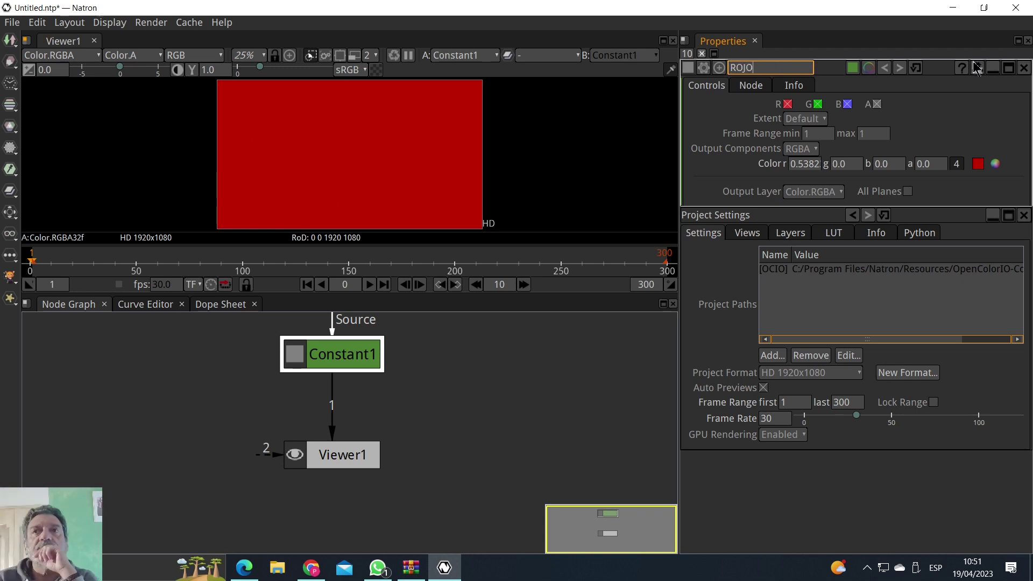
key("Tab")
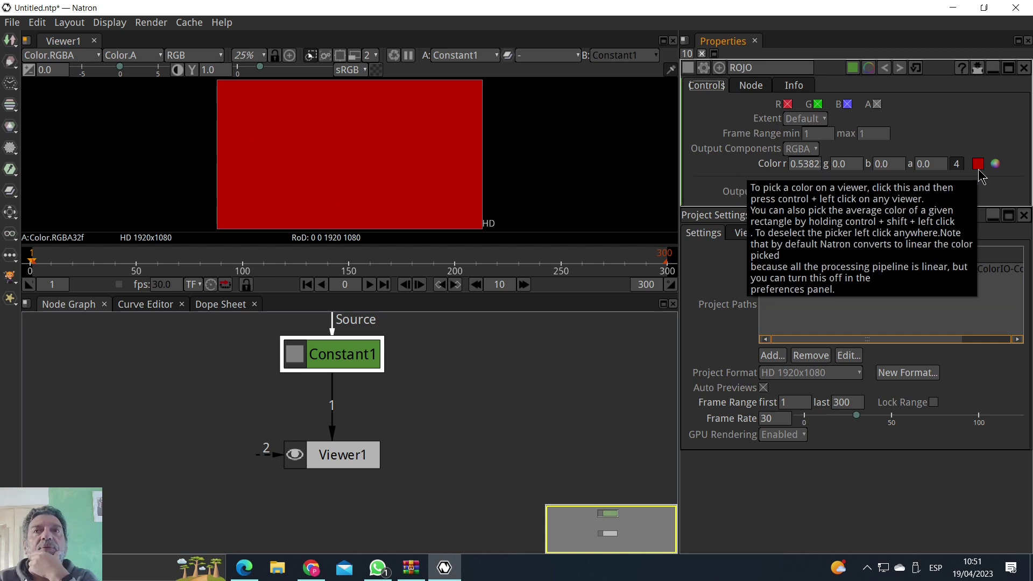
Change Constant1's color to light yellow (#f6ff6b) and rename the node as AMARILLO in its properties
left_click(995, 164)
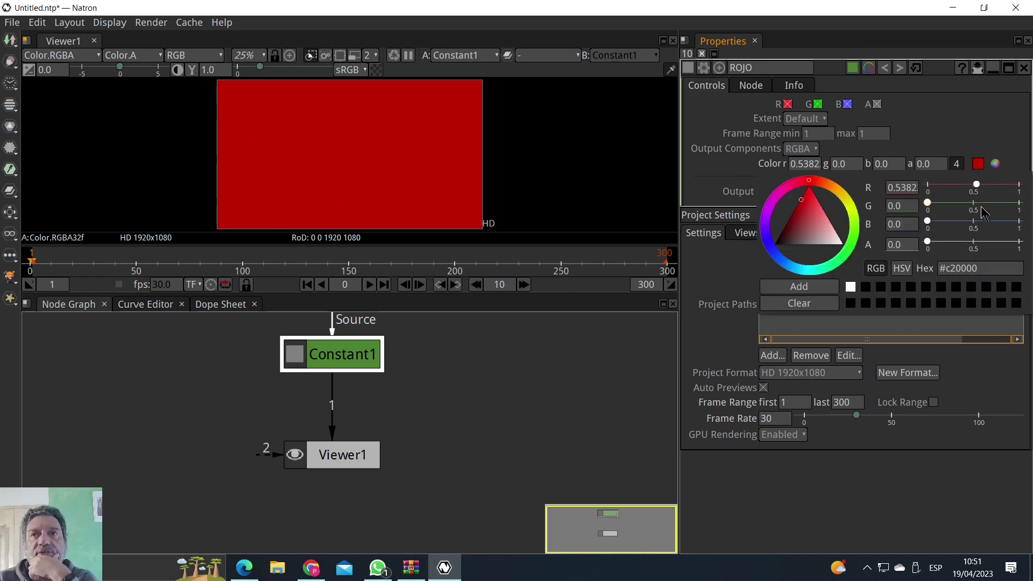
mouse_move(807, 203)
left_mouse_down()
mouse_move(841, 209)
mouse_move(829, 185)
mouse_move(850, 211)
left_mouse_up()
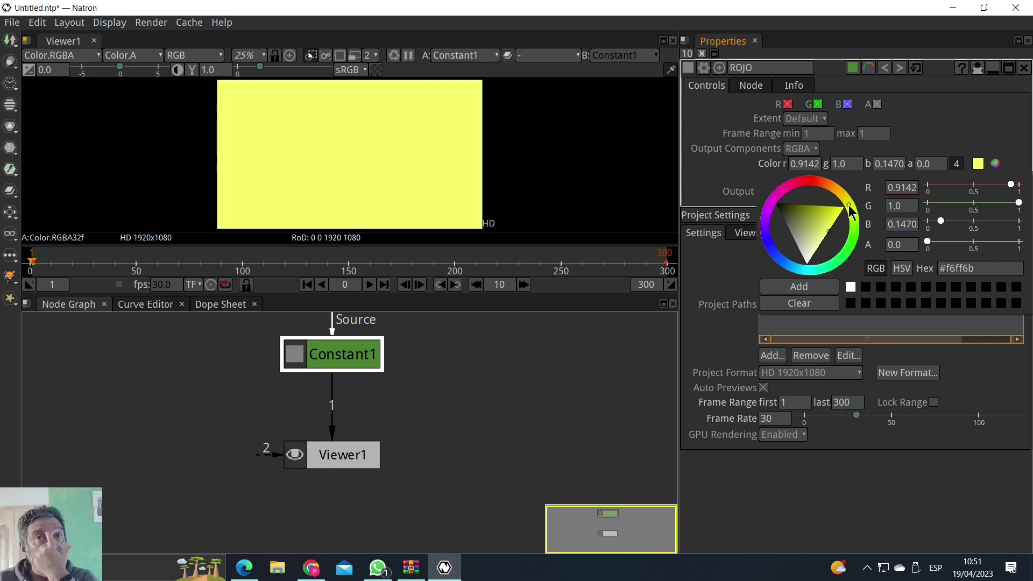
left_click(777, 68)
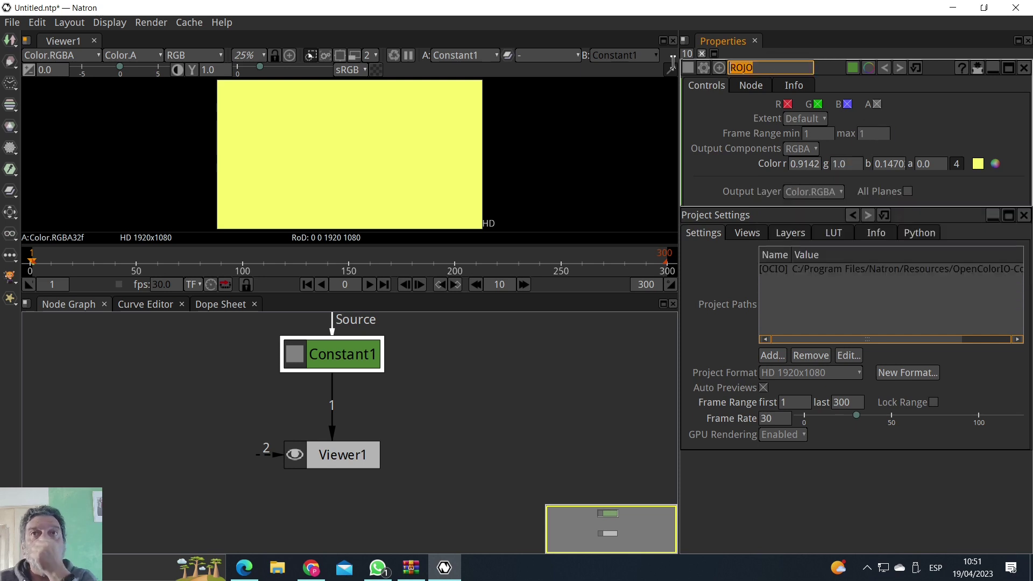
type("AMARILLO")
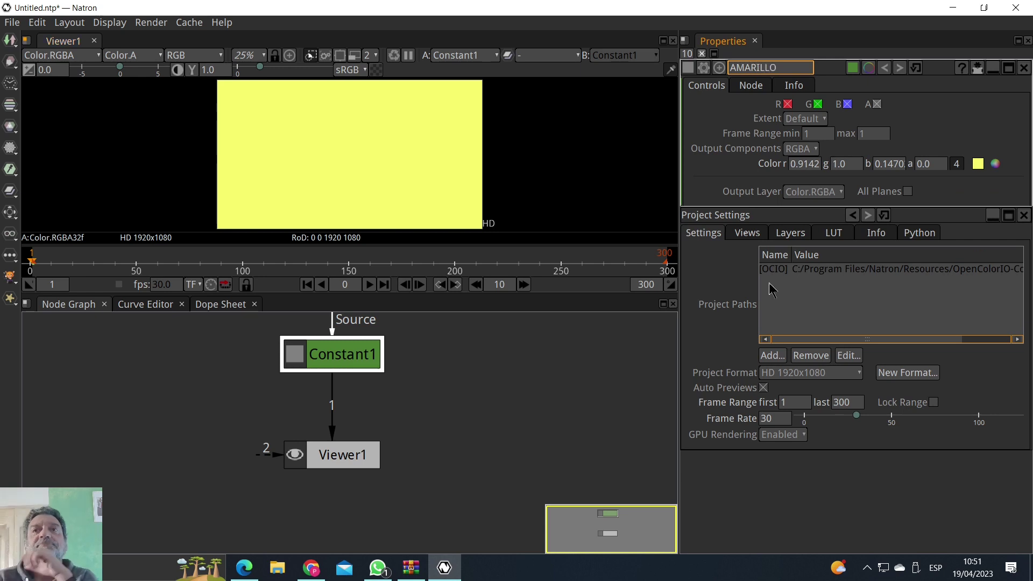
left_click(894, 522)
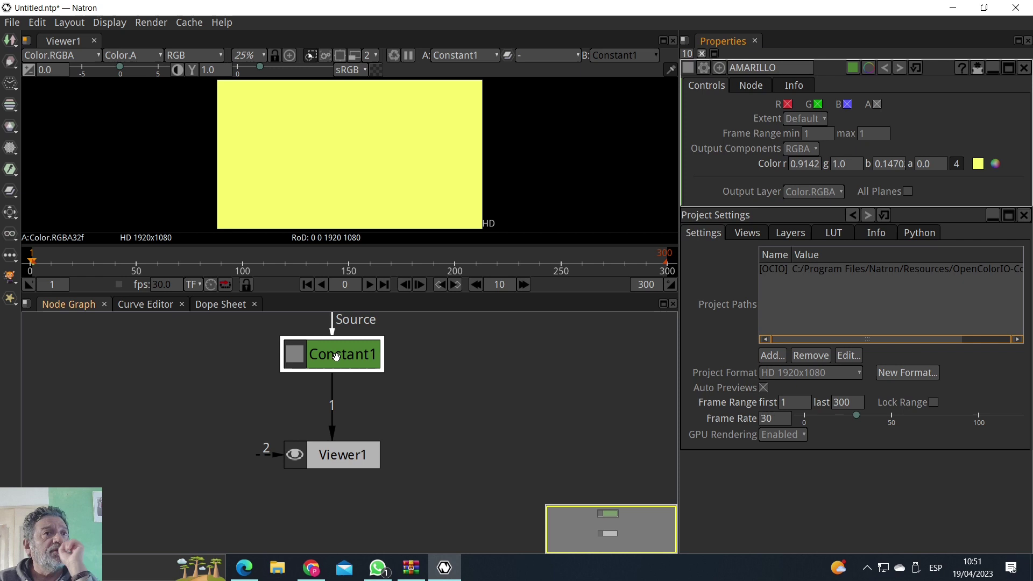
Lower Constant1 slightly, then add a second Constant node feeding Viewer1 and place it beside Constant1 with a clear gap
left_click_drag(335, 356, 335, 369)
left_click(367, 454)
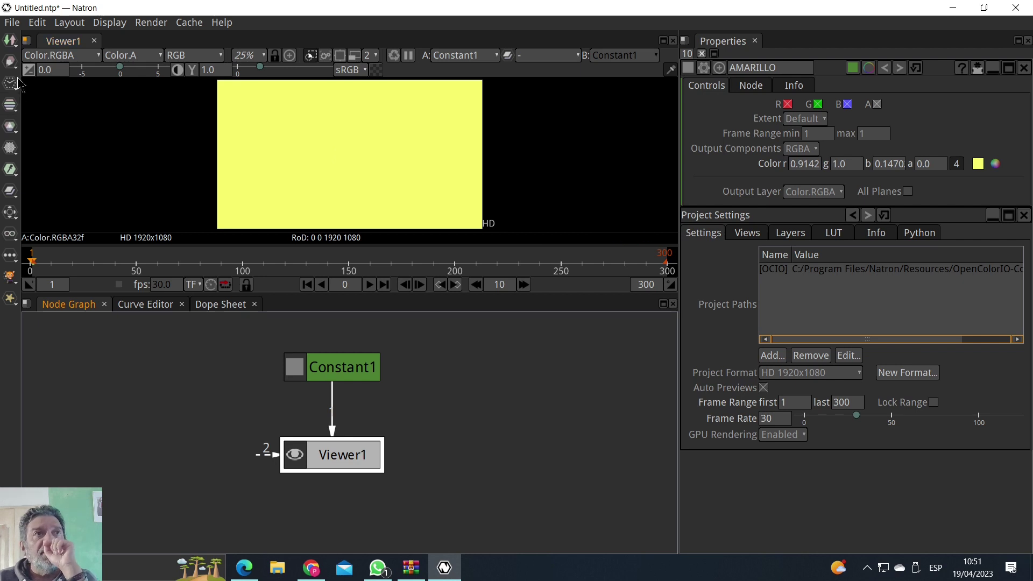
left_click(14, 44)
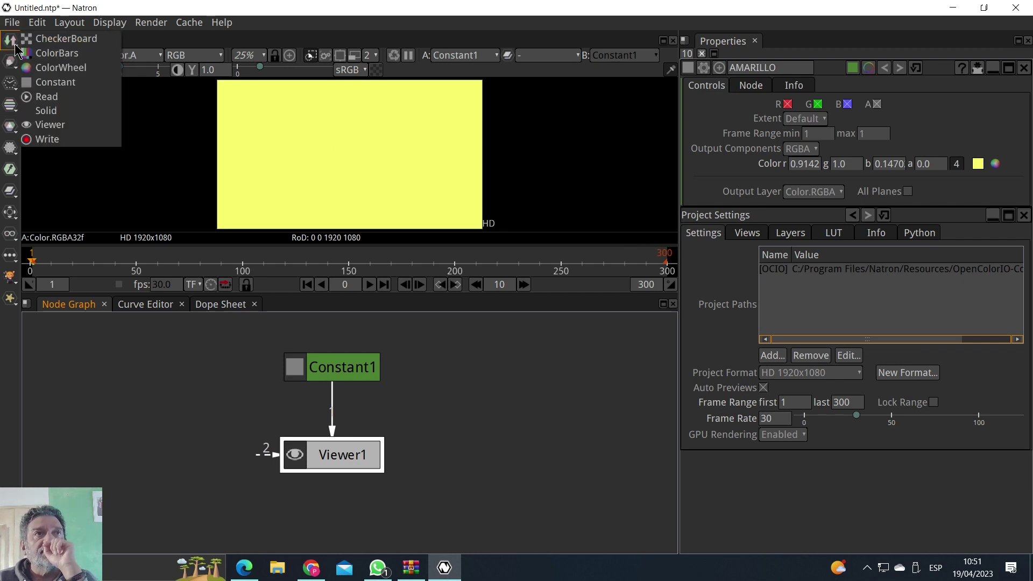
left_click(51, 82)
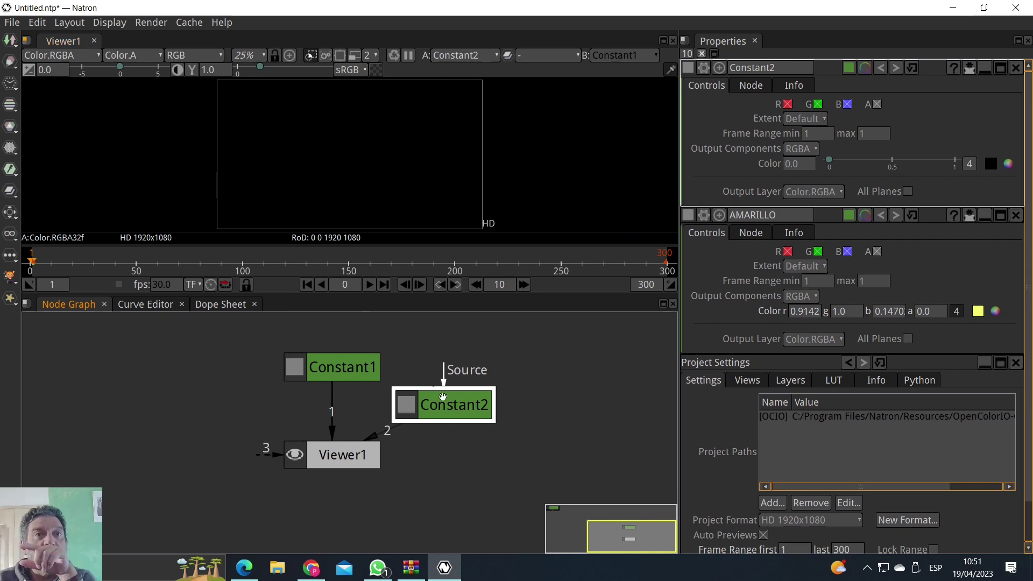
left_click_drag(458, 418, 483, 392)
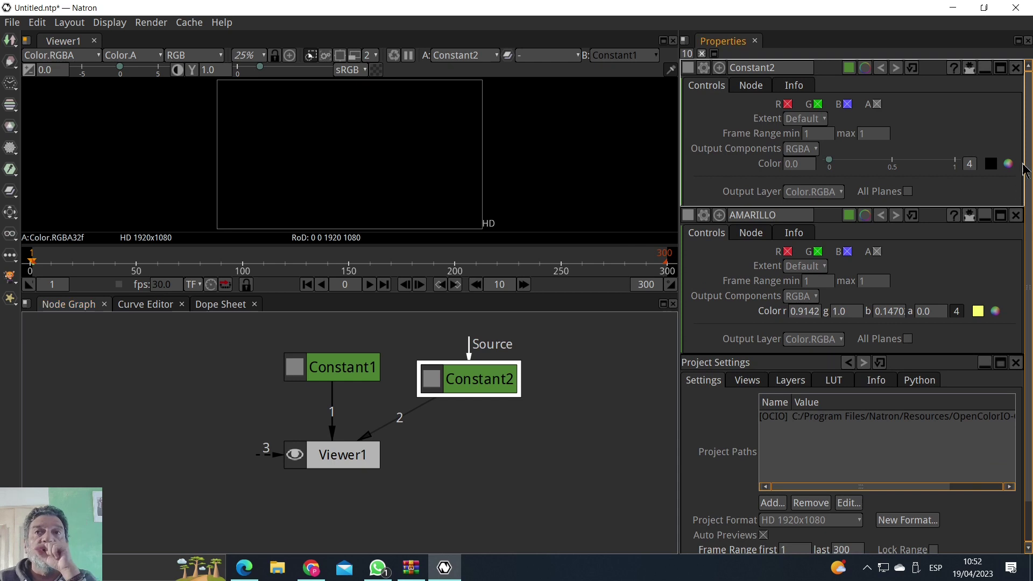
Give the Constant2 node a pure red color by raising only its R channel to 1.0
left_click(1008, 164)
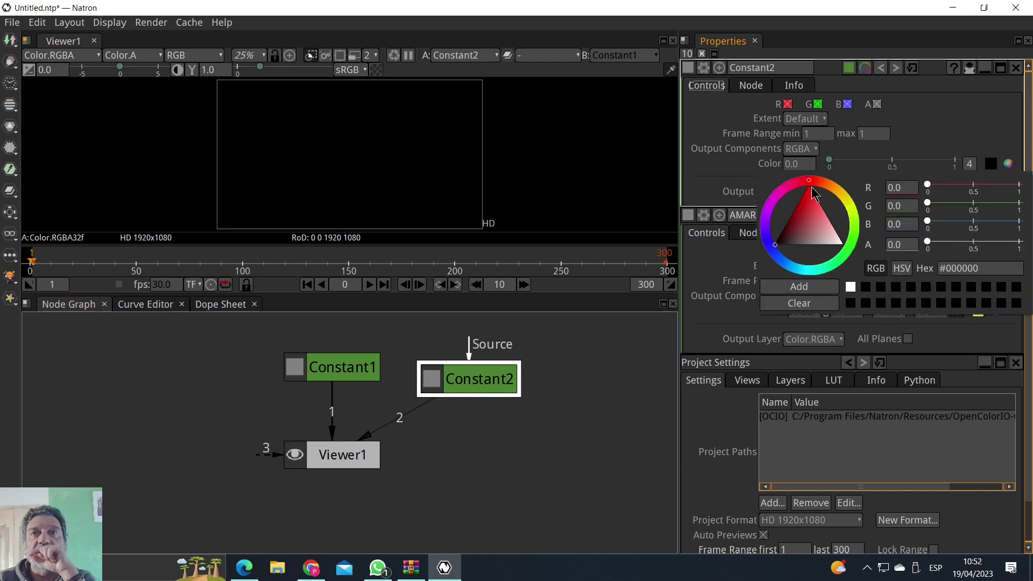
left_click_drag(930, 184, 1021, 192)
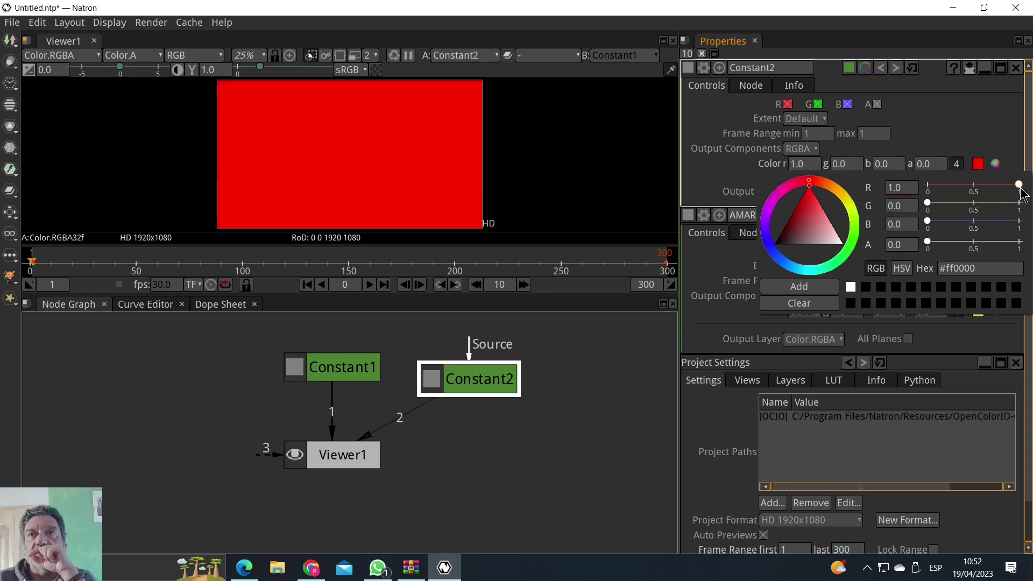
left_click(963, 108)
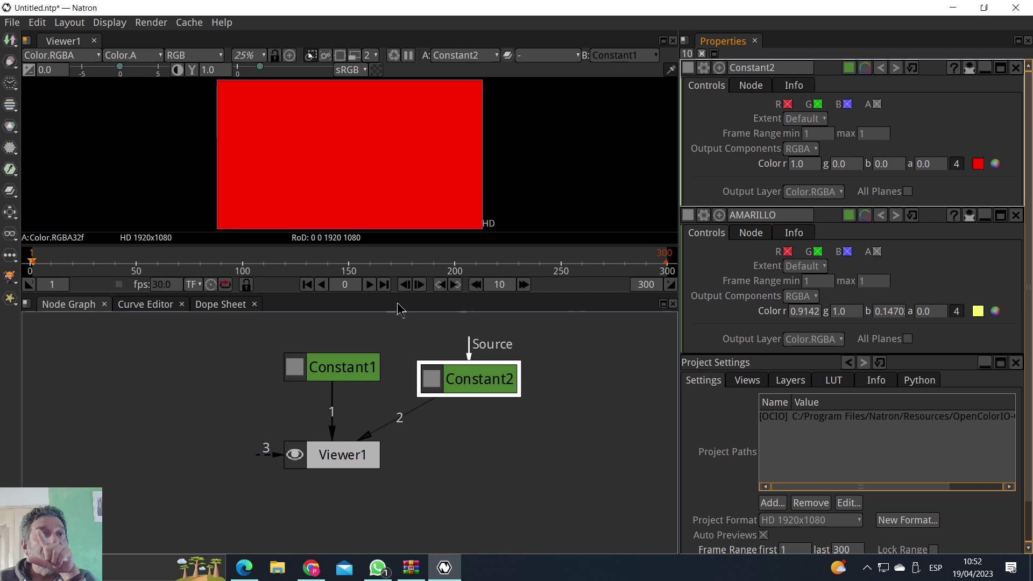
Bring up the properties of Constant1 and Constant2 alternately to compare their names and color values
left_click(345, 374)
double_click(346, 372)
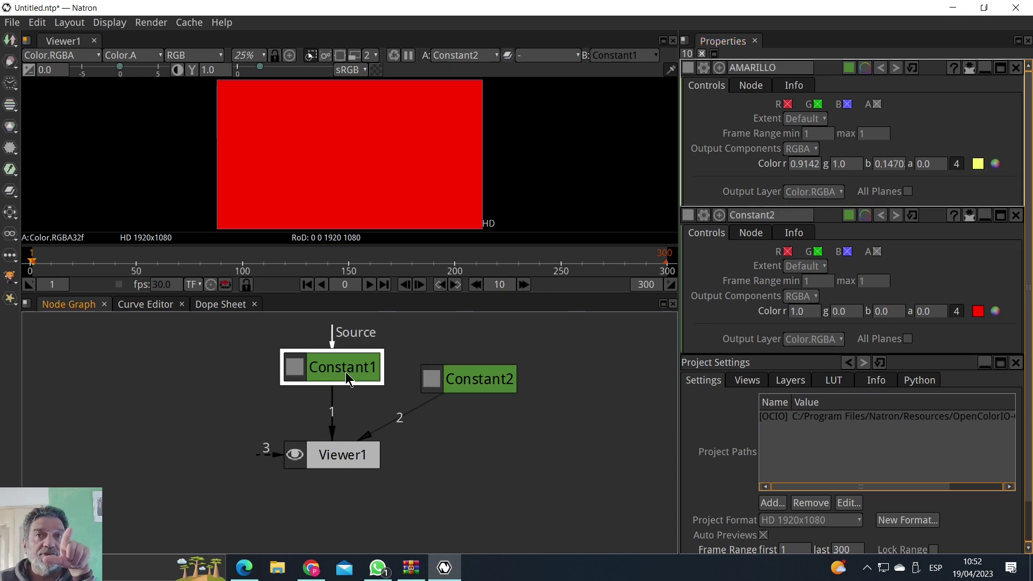
left_click(466, 381)
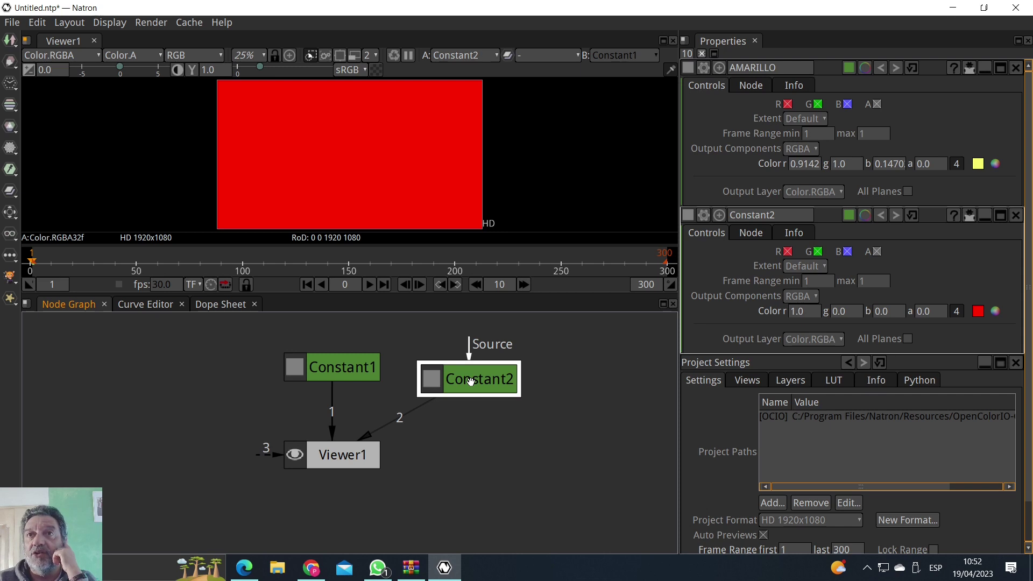
double_click(470, 380)
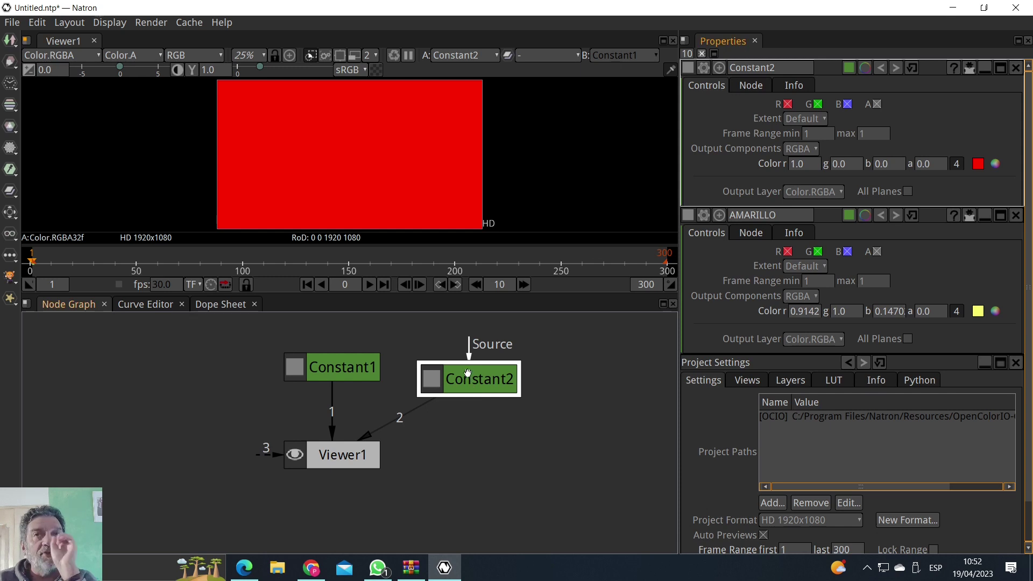
double_click(798, 67)
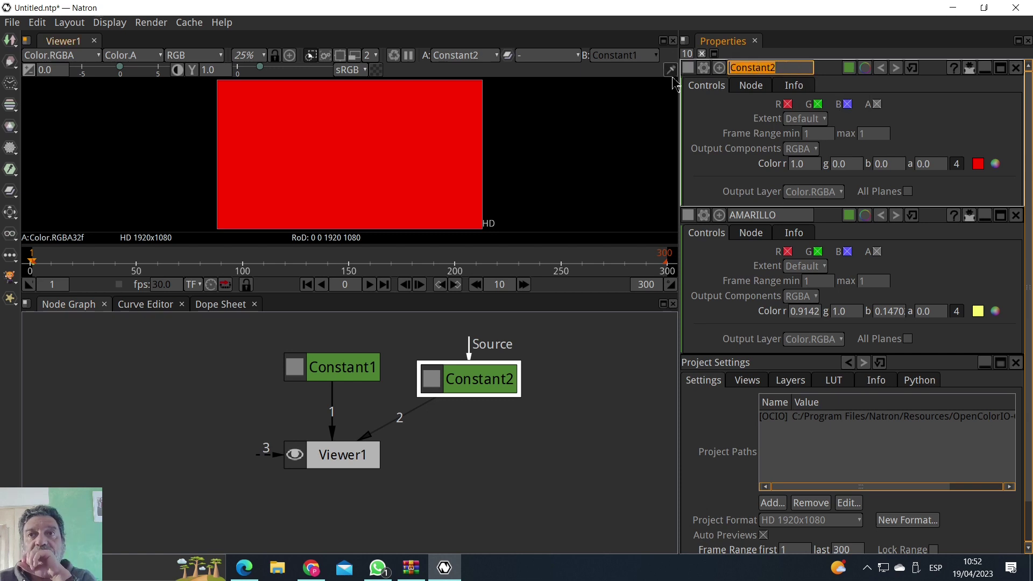
left_click(348, 369)
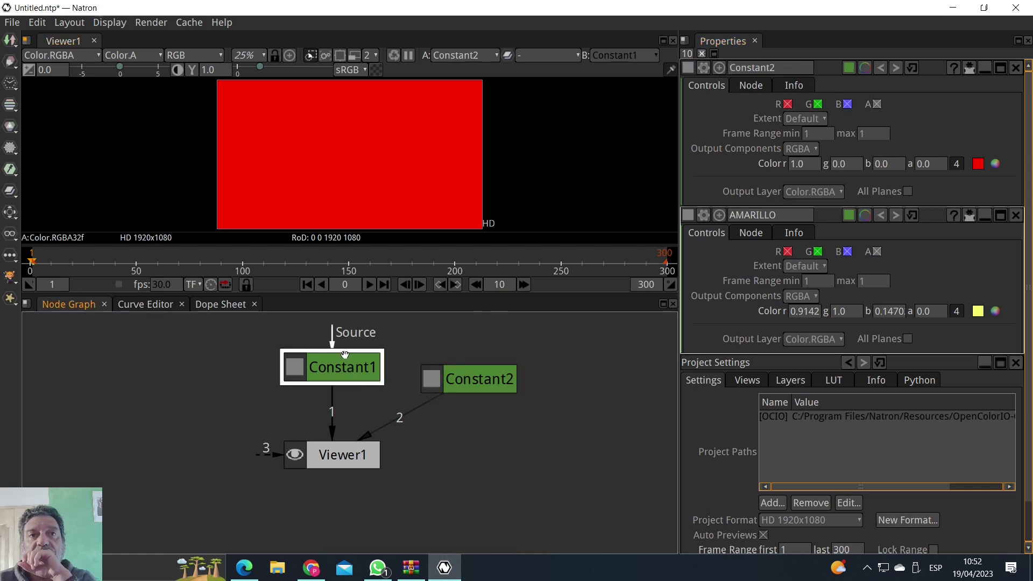
double_click(342, 371)
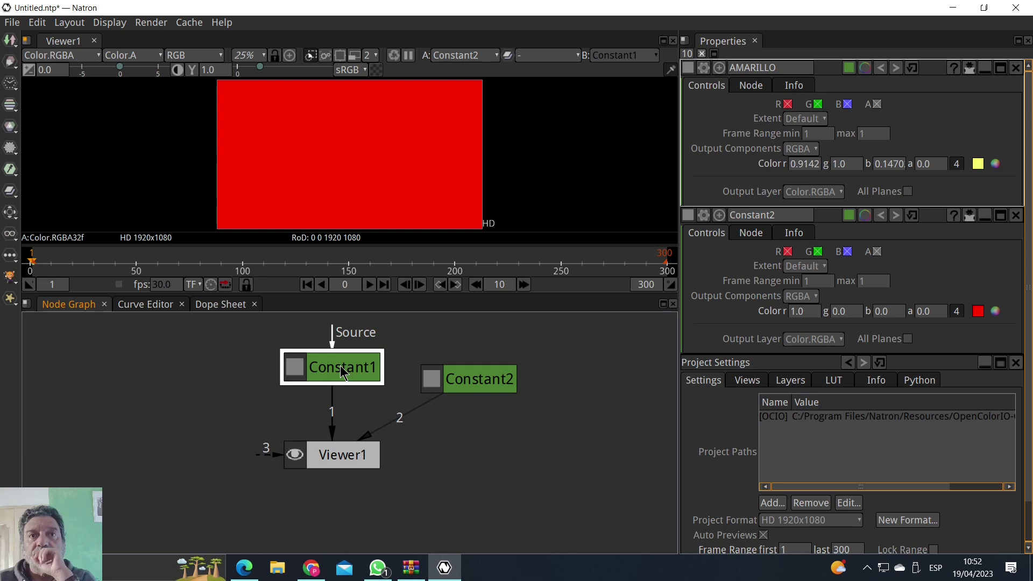
left_click(461, 384)
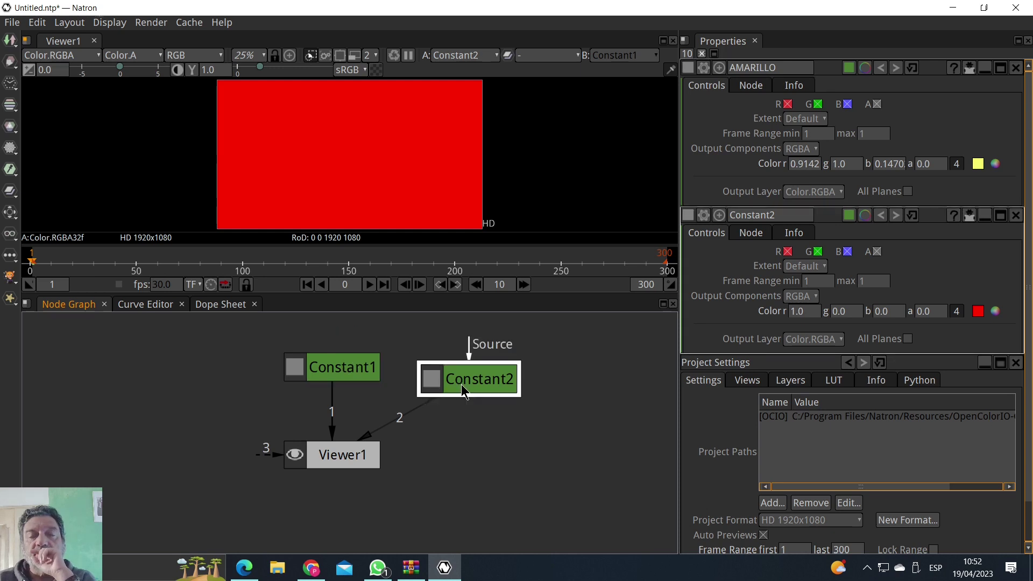
left_click(325, 375)
left_click(491, 389)
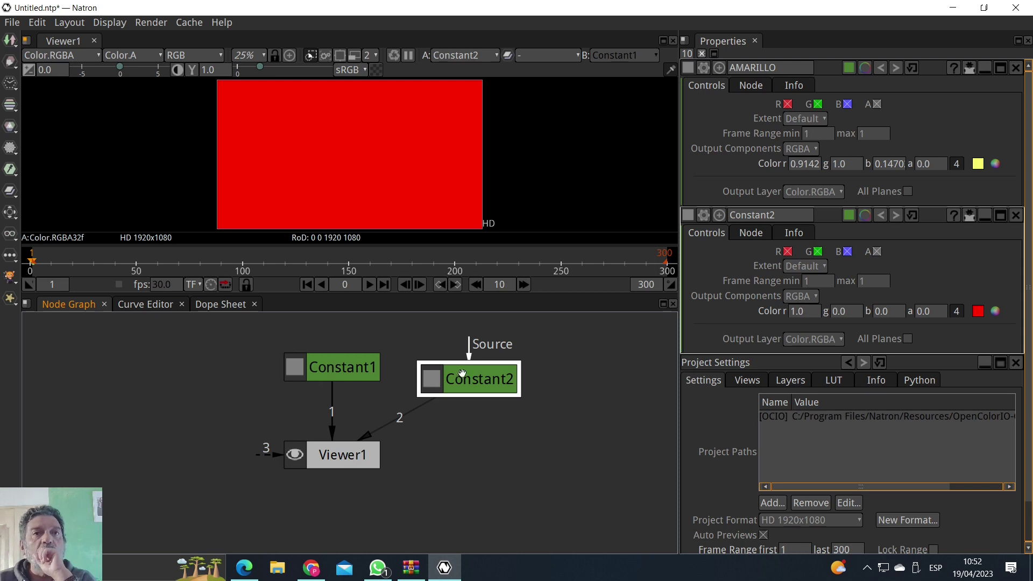
Assign Constant1 to Viewer1's input 1 and Constant2 to Viewer1's input 2
left_click(340, 454)
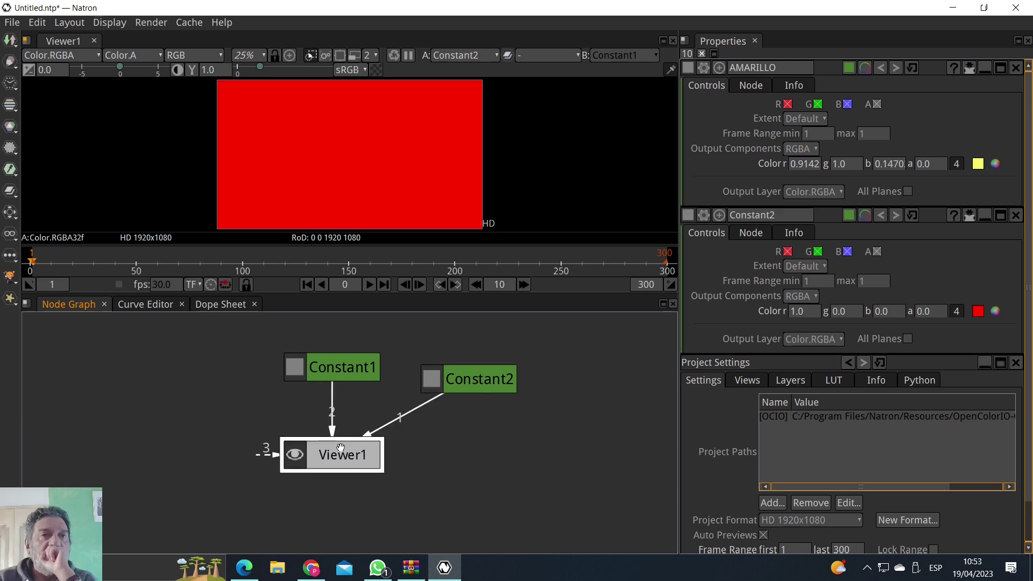
left_click(364, 383)
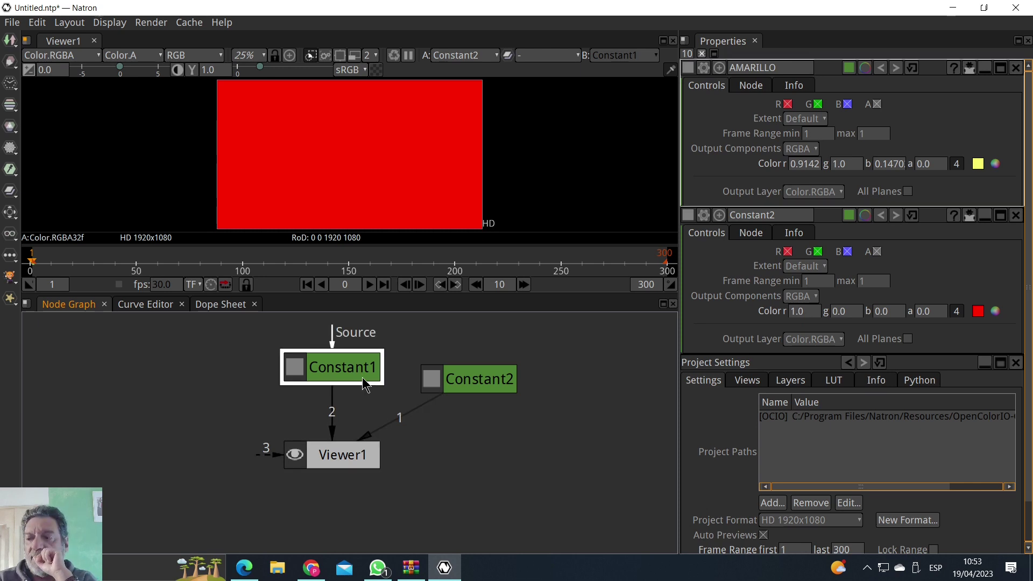
key("1")
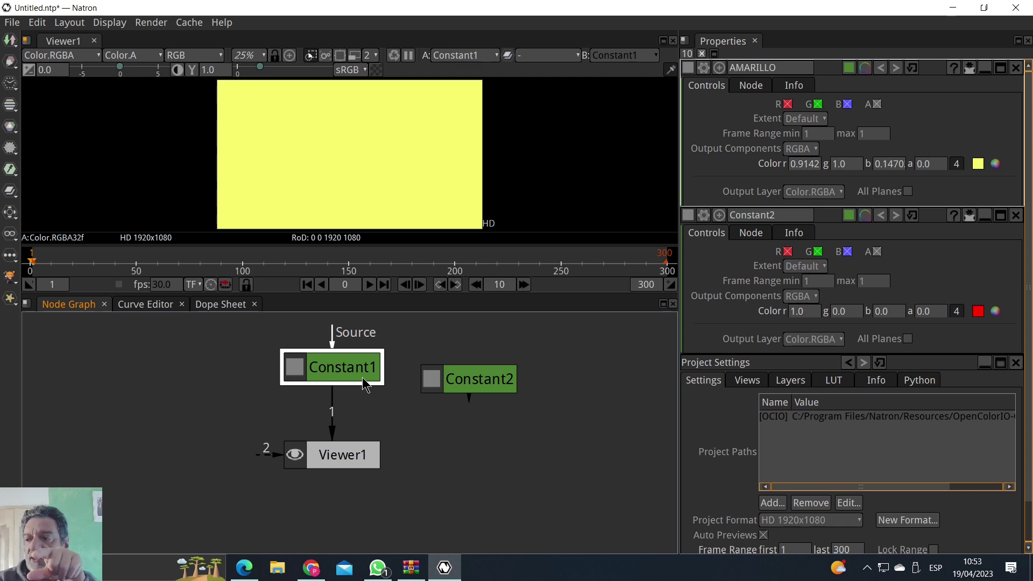
left_click(488, 389)
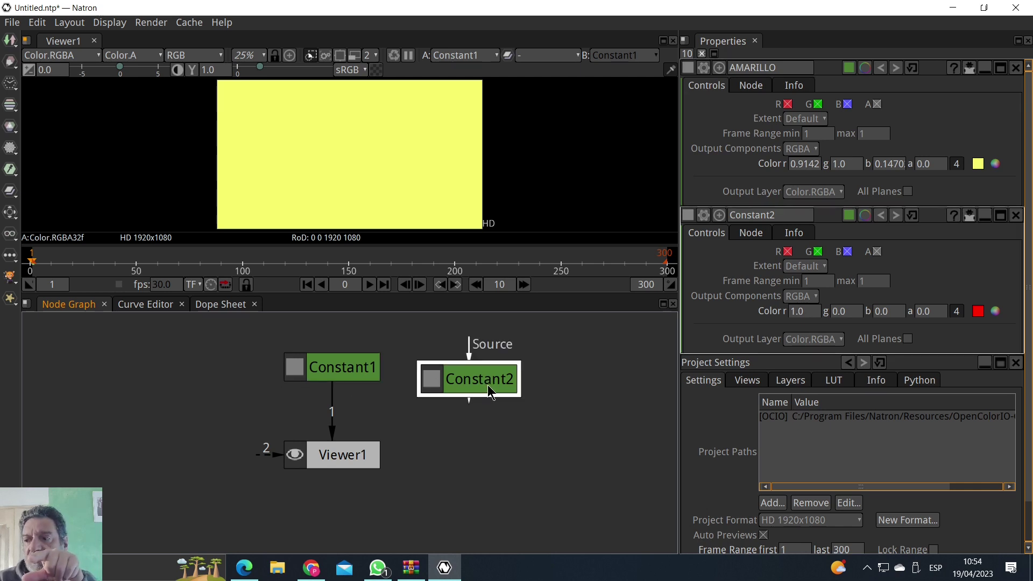
key("2")
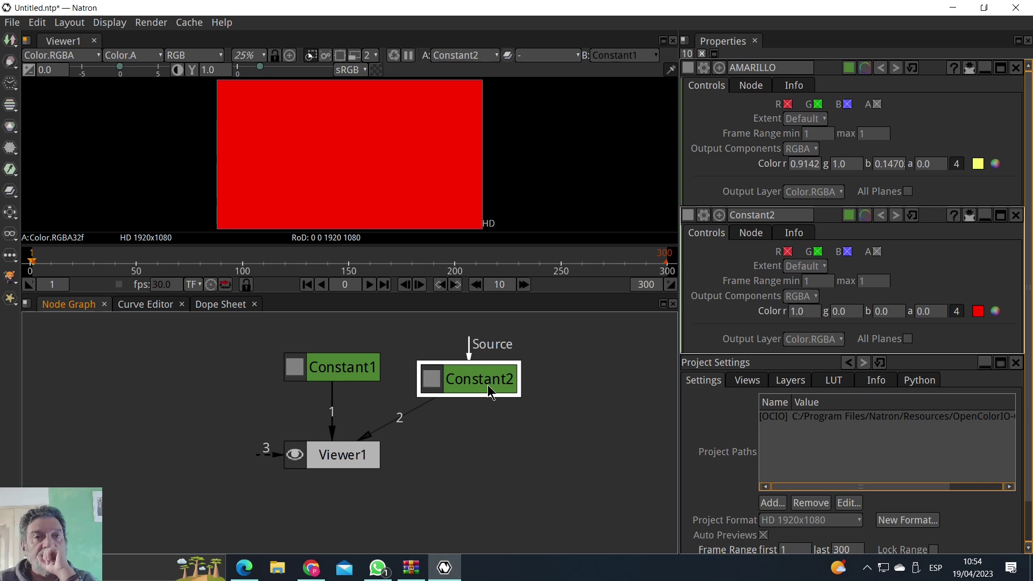
Switch Viewer1 repeatedly between input 1 and input 2 to compare the yellow and red images
left_click(359, 461)
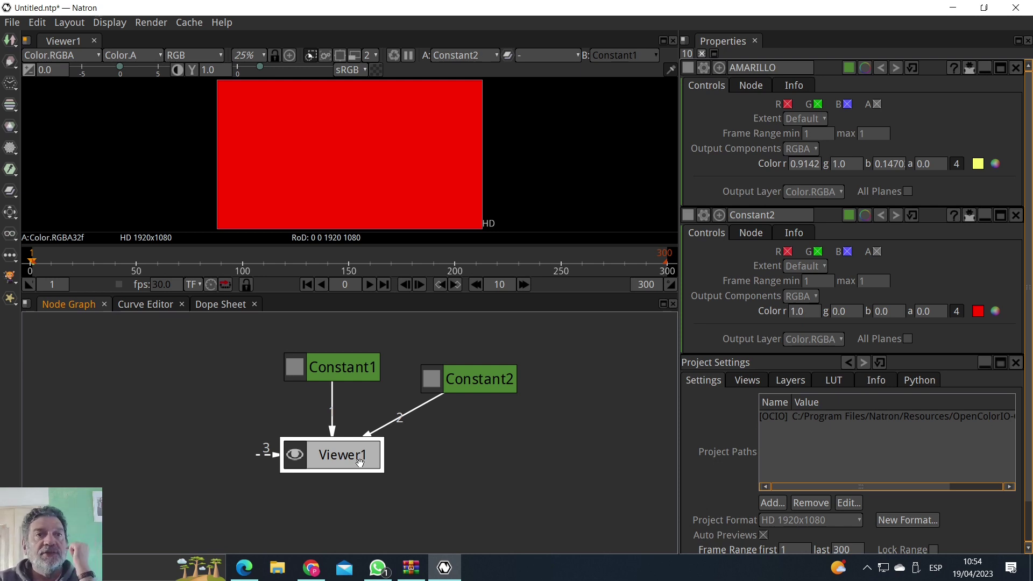
key("1")
key("2")
key("1")
key("2")
key("1")
key("2")
key("1")
key("2")
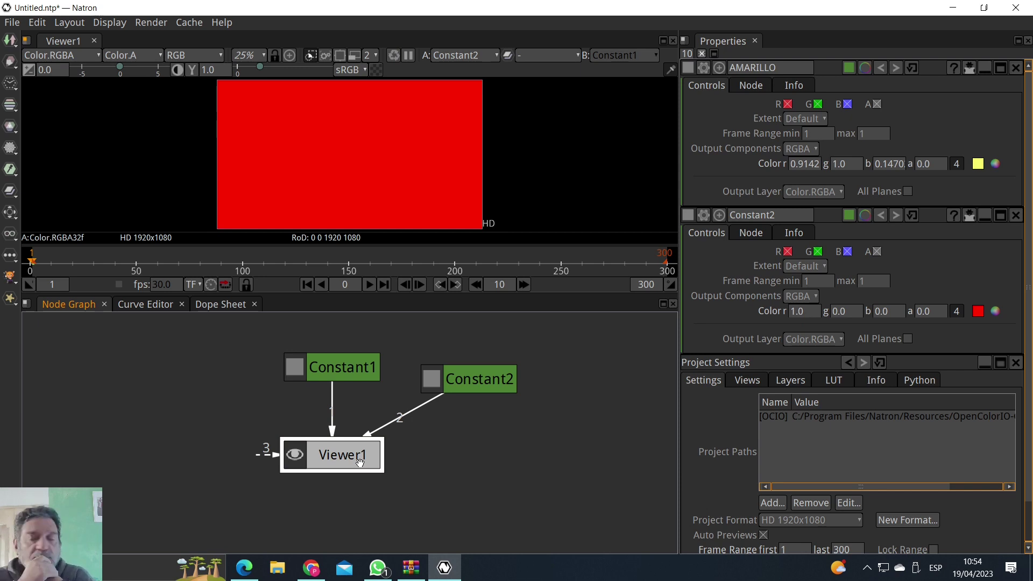
key("1")
key("2")
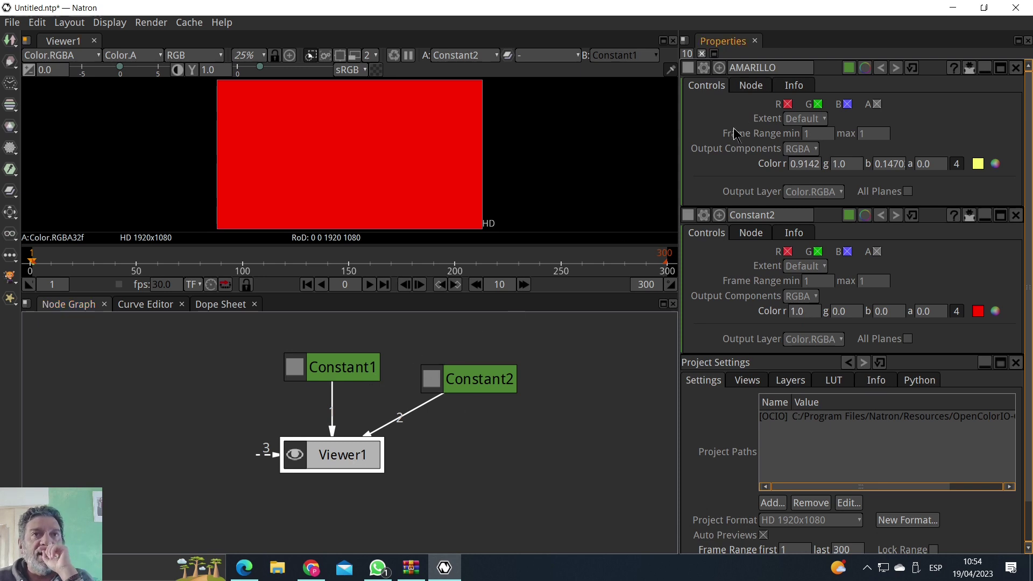
Review the two Constant nodes in turn and display input 1, the yellow Constant1, in Viewer1
left_click(763, 68)
left_click(342, 374)
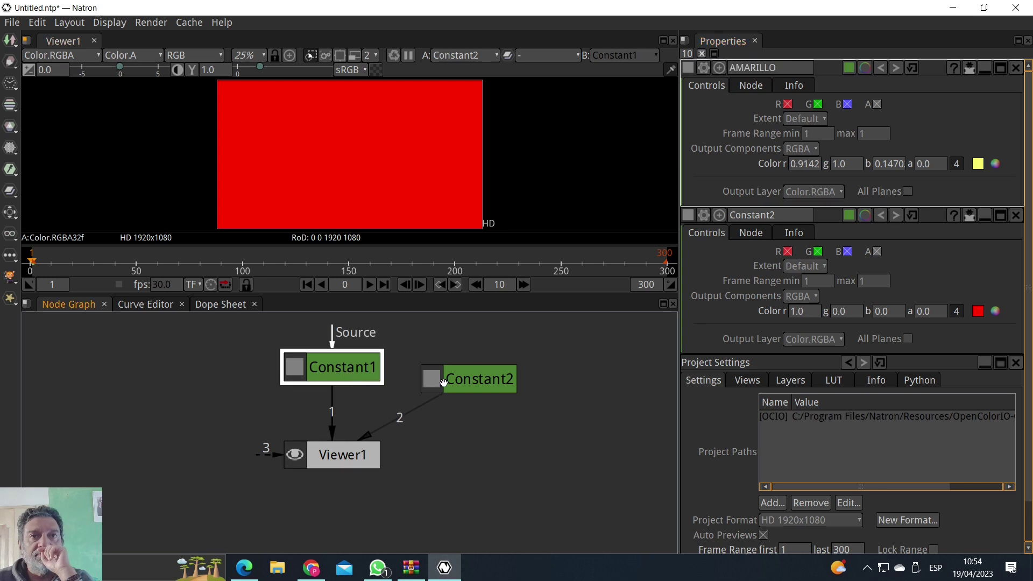
left_click(456, 387)
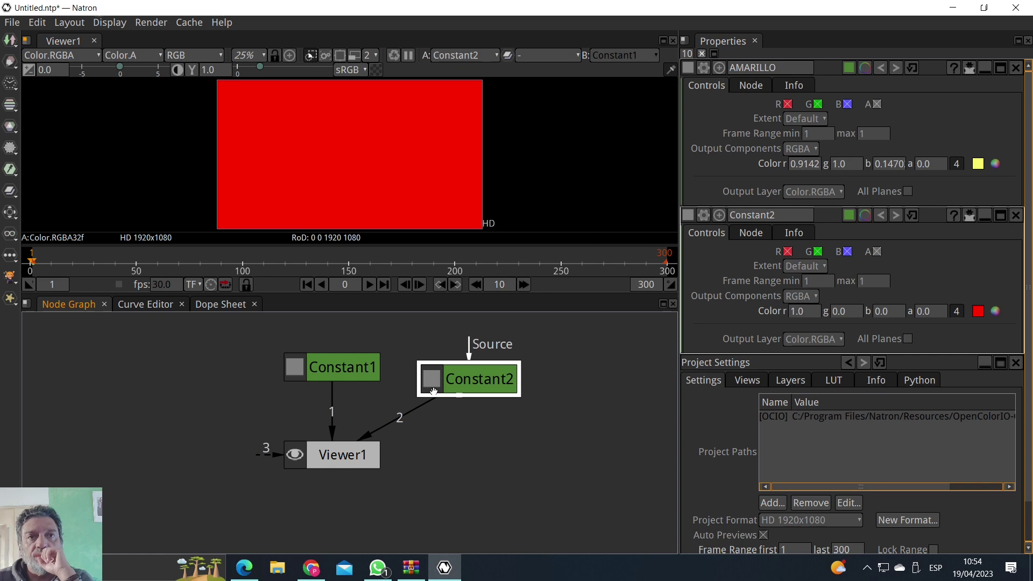
left_click(372, 459)
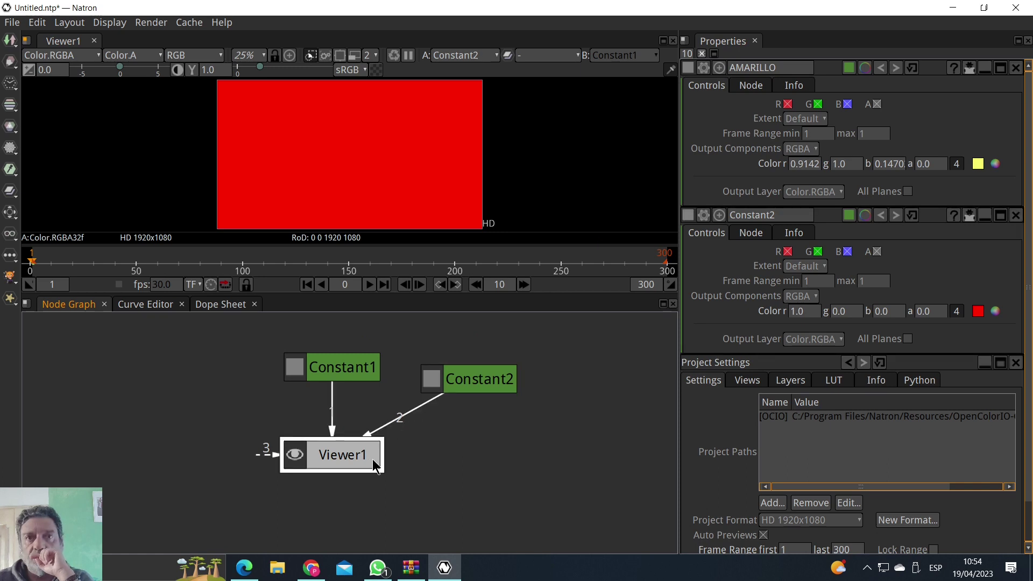
key("1")
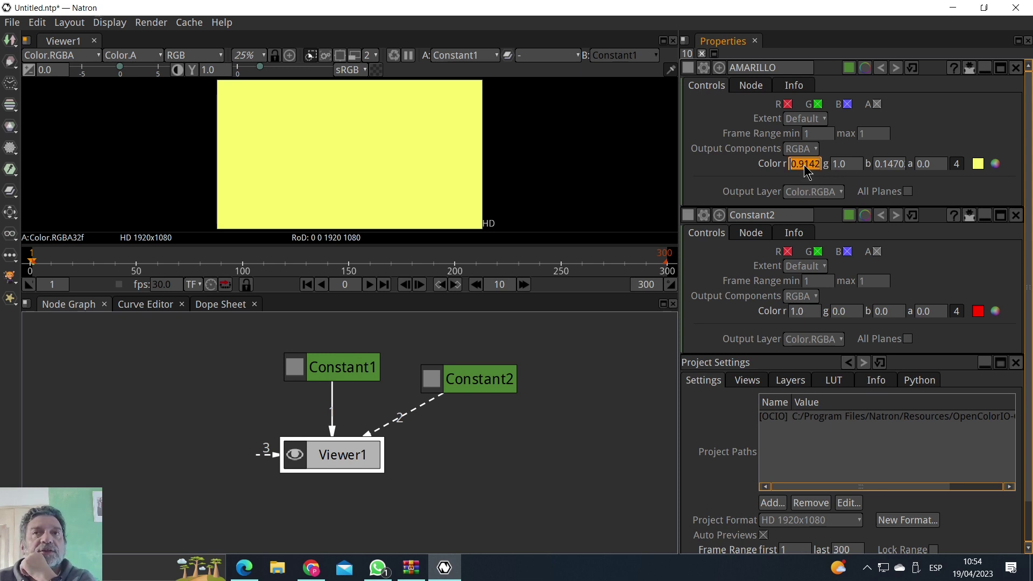
Set keys on all dimensions of the AMARILLO node's yellow color at the timeline's start and at frame 299
right_click(805, 165)
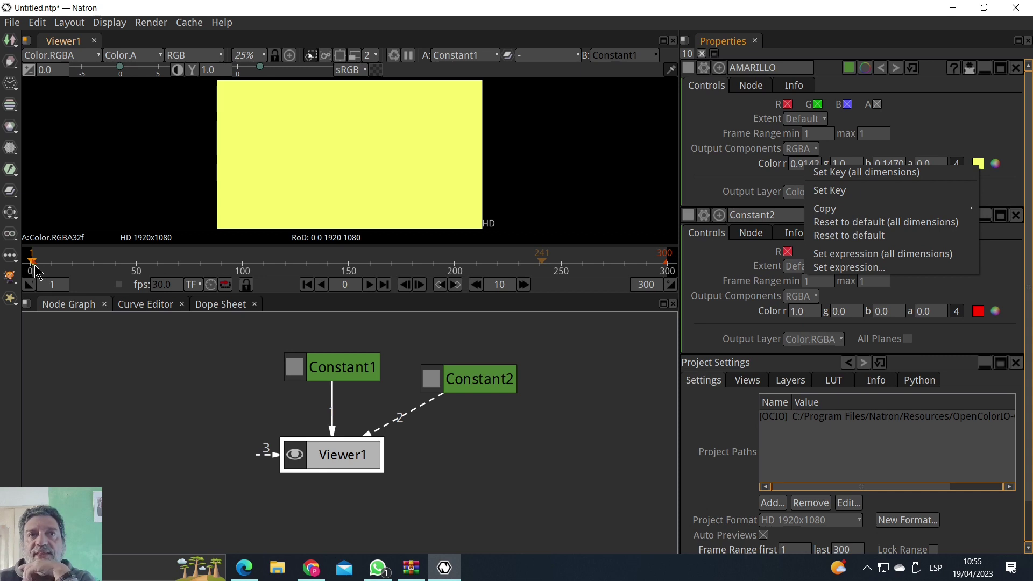
right_click(799, 167)
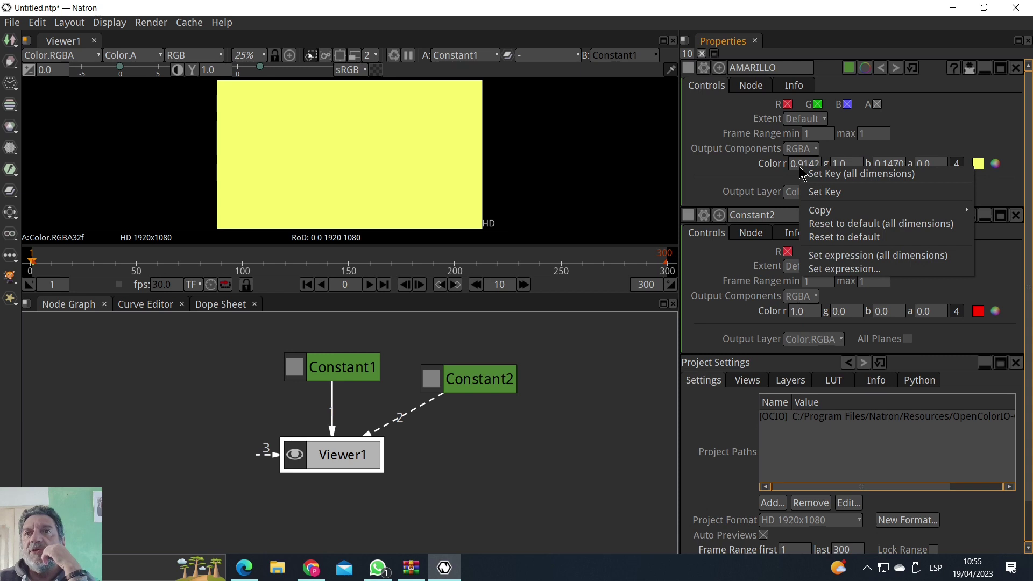
left_click(817, 175)
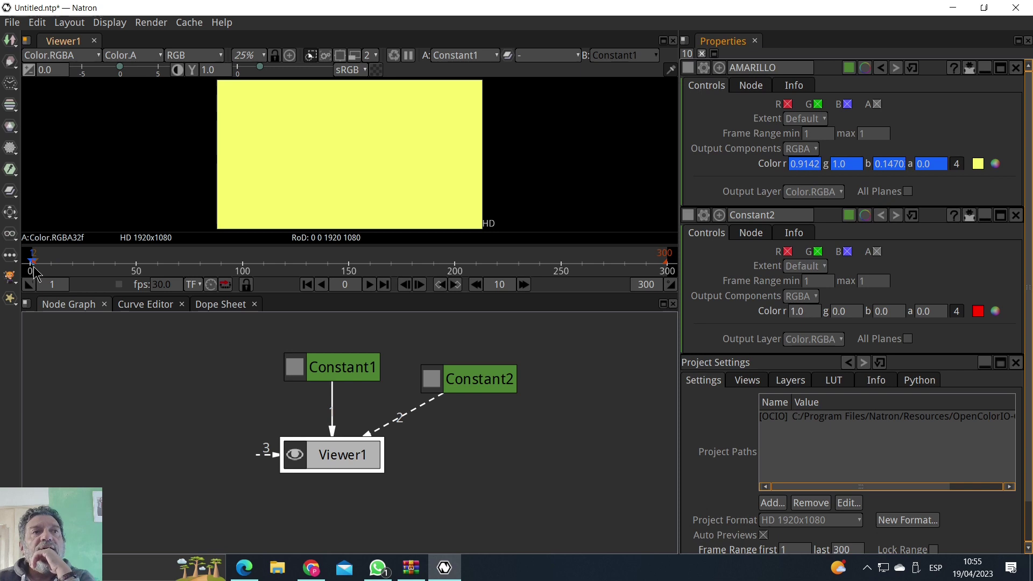
left_click_drag(94, 278, 667, 295)
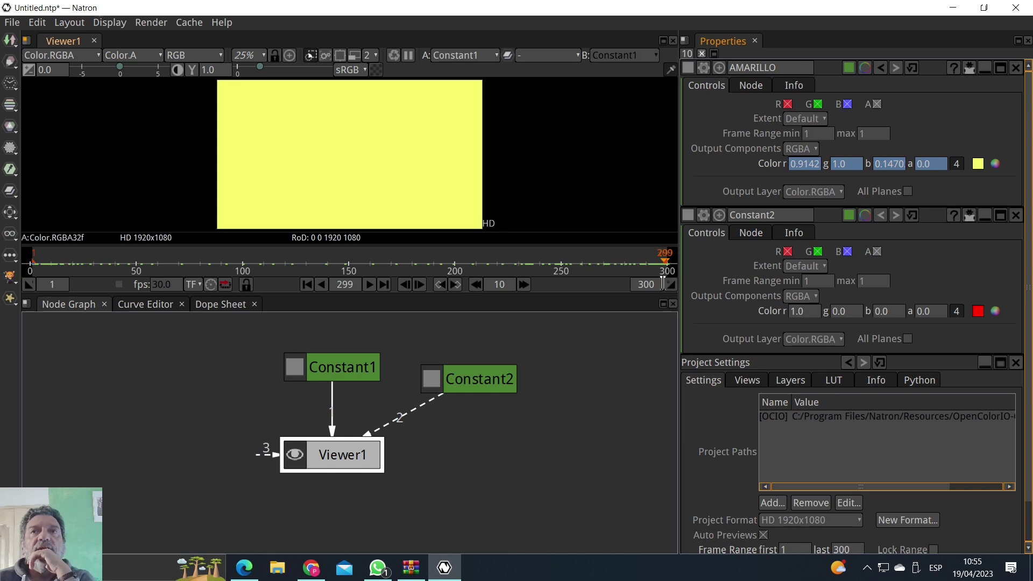
right_click(802, 167)
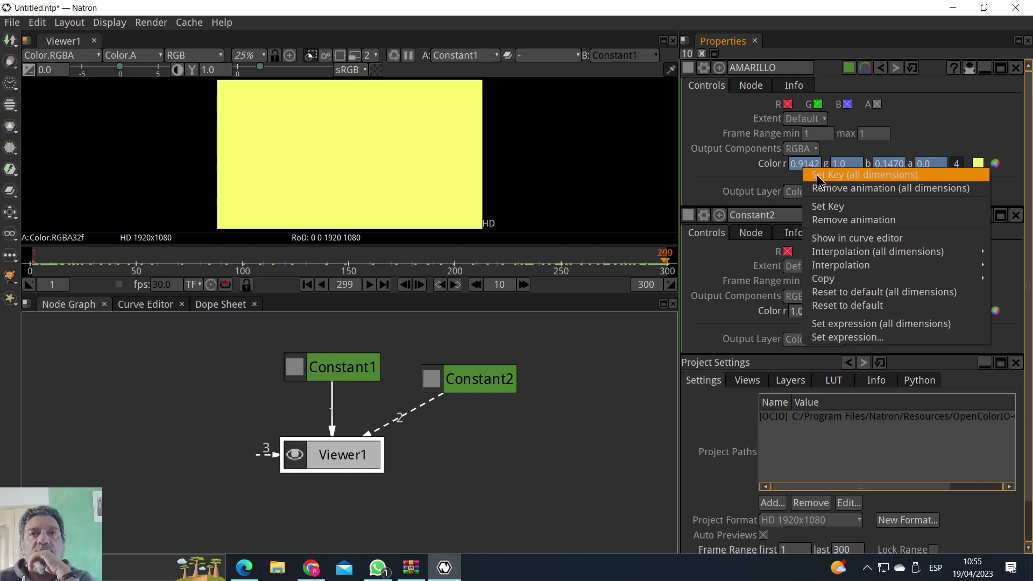
left_click(816, 175)
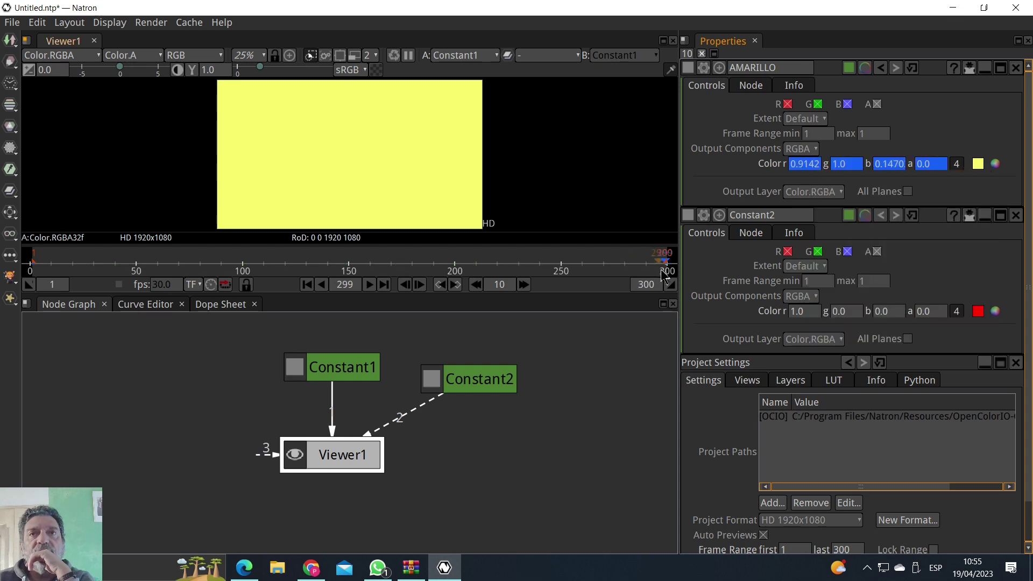
Go to frame 150 and change the AMARILLO node's color to light blue #6b9cff
left_click_drag(665, 261, 427, 262)
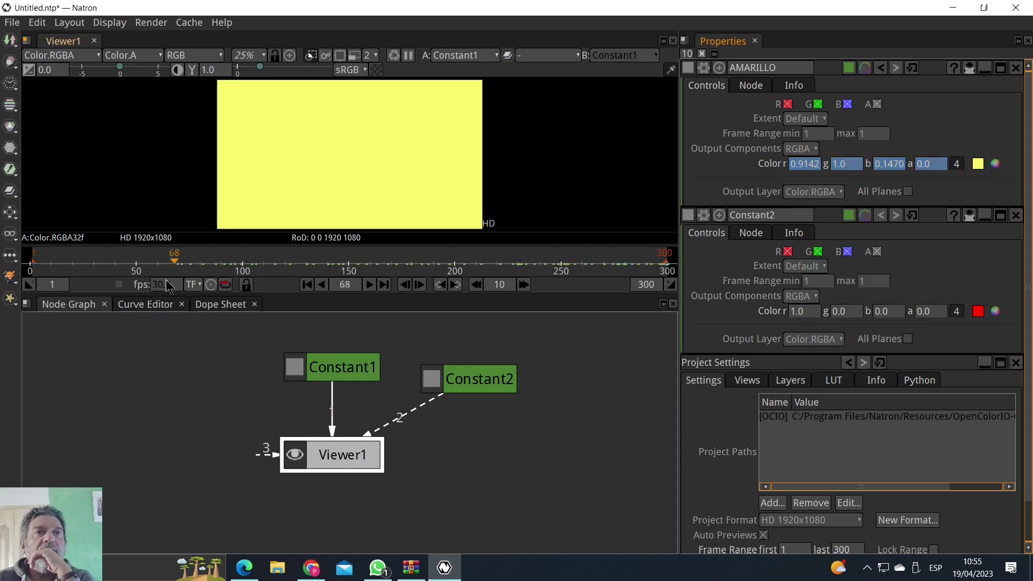
left_click(670, 272)
mouse_move(346, 272)
left_mouse_down()
mouse_move(359, 273)
mouse_move(348, 273)
left_mouse_up()
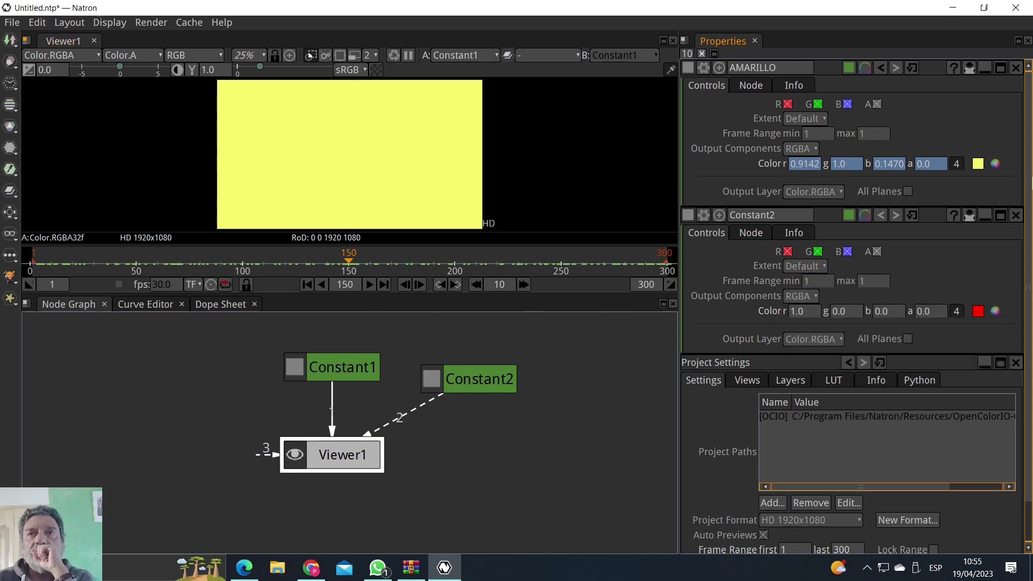
left_click(996, 164)
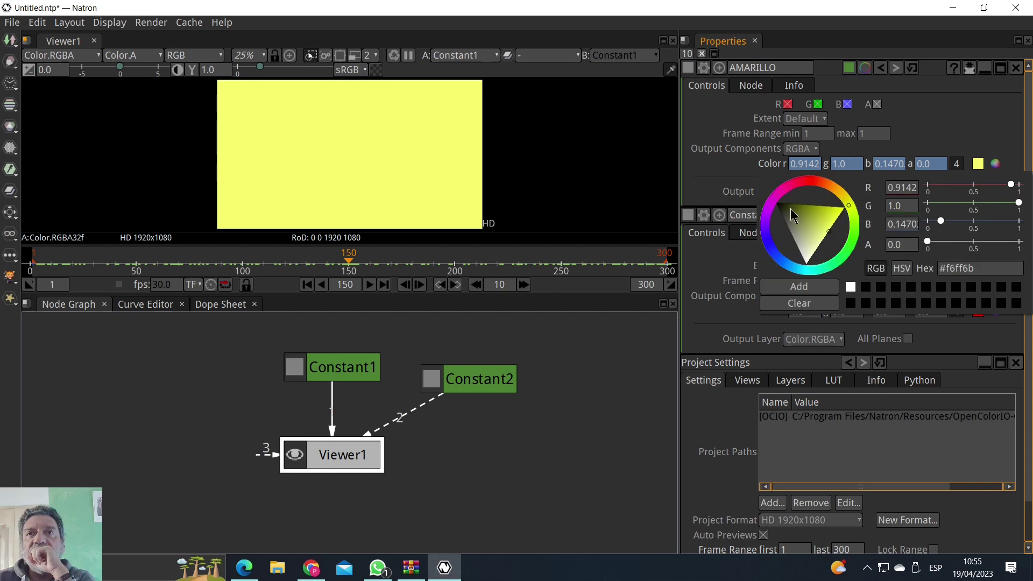
left_click_drag(848, 214, 779, 269)
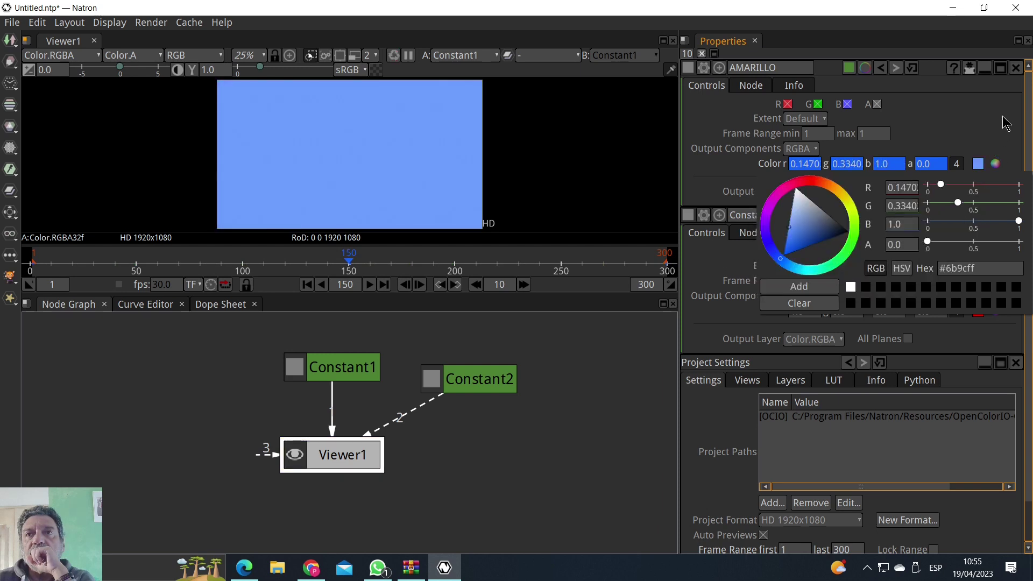
right_click(813, 165)
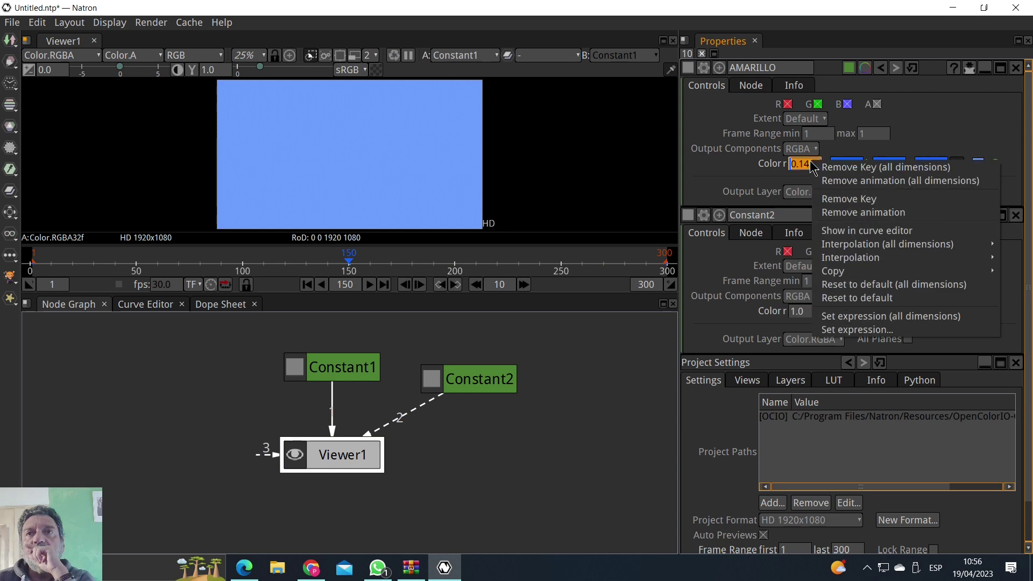
left_click(958, 123)
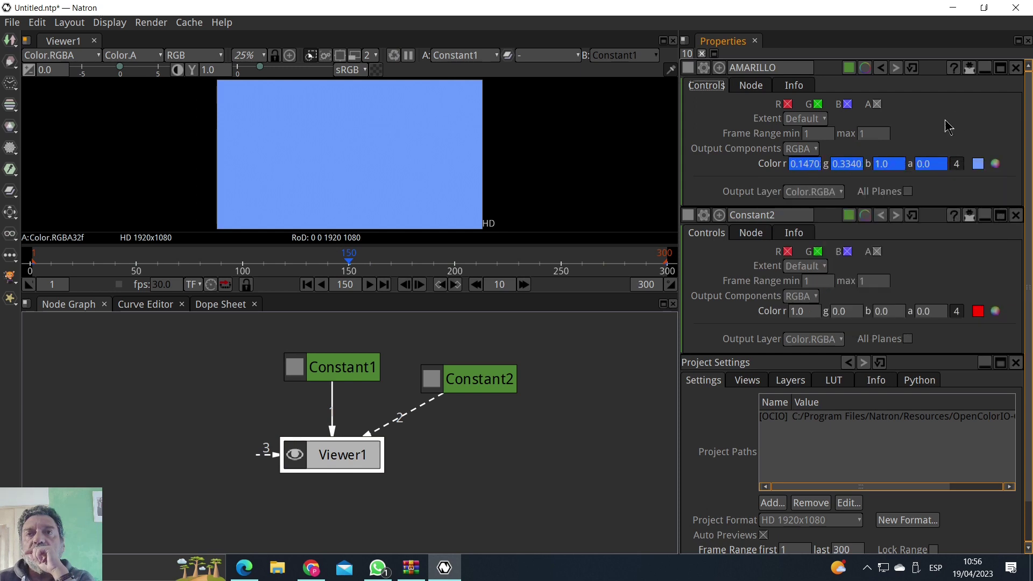
double_click(852, 166)
left_click(852, 166)
right_click(807, 171)
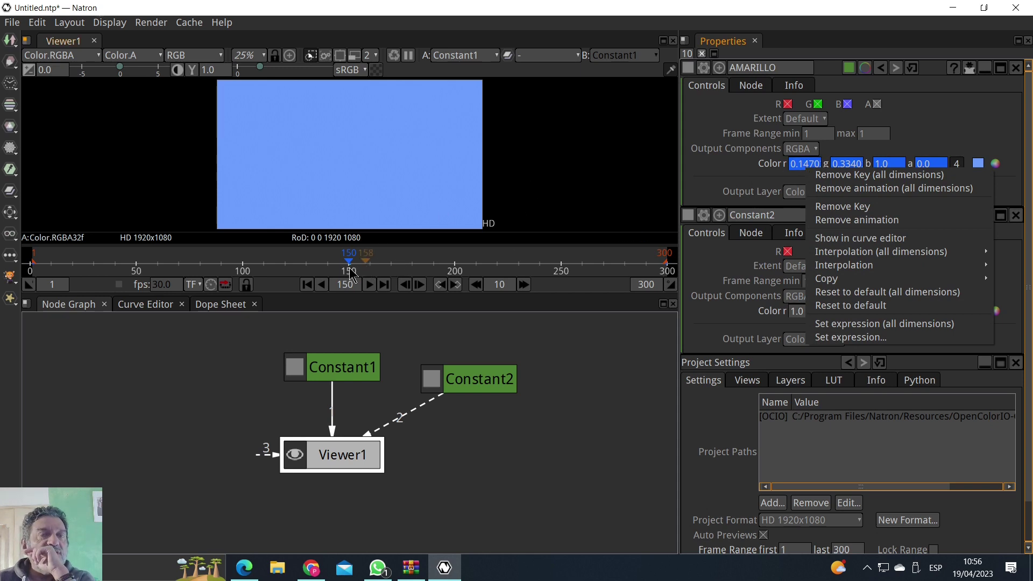
left_click(351, 273)
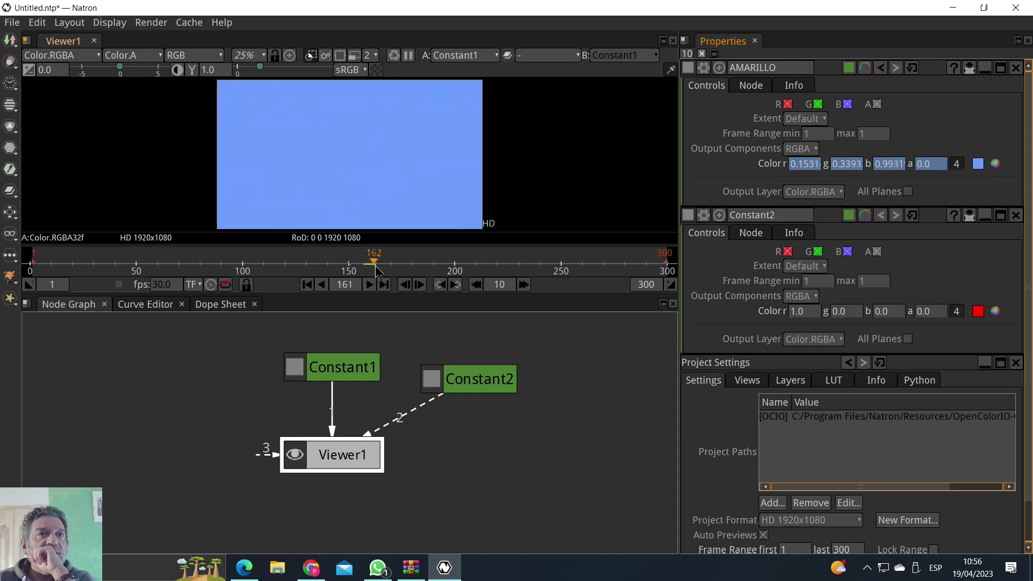
Go to frame 225 and change the AMARILLO node's color to magenta #c5169f
left_click(402, 273)
left_click_drag(402, 273, 510, 286)
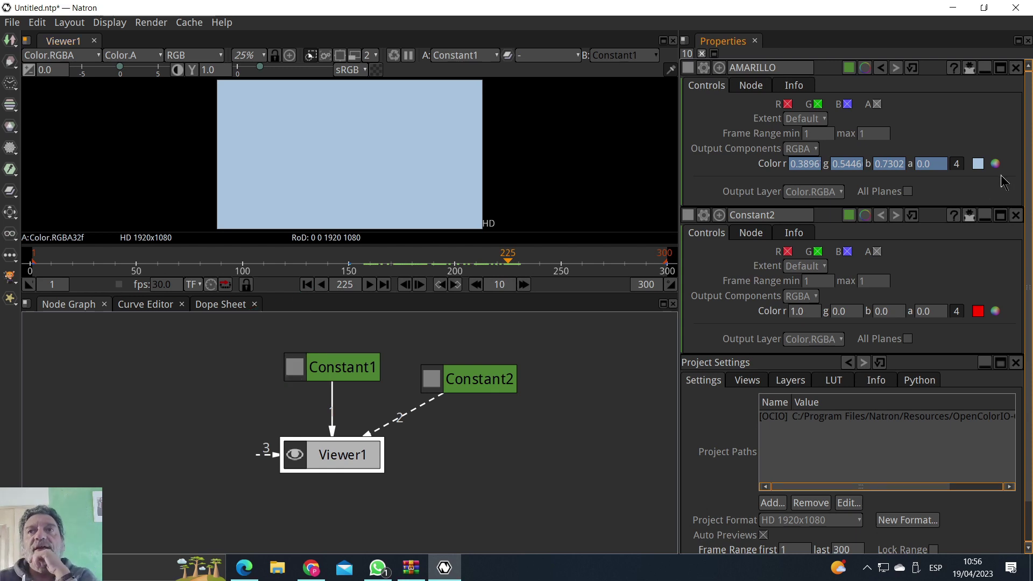
left_click(998, 164)
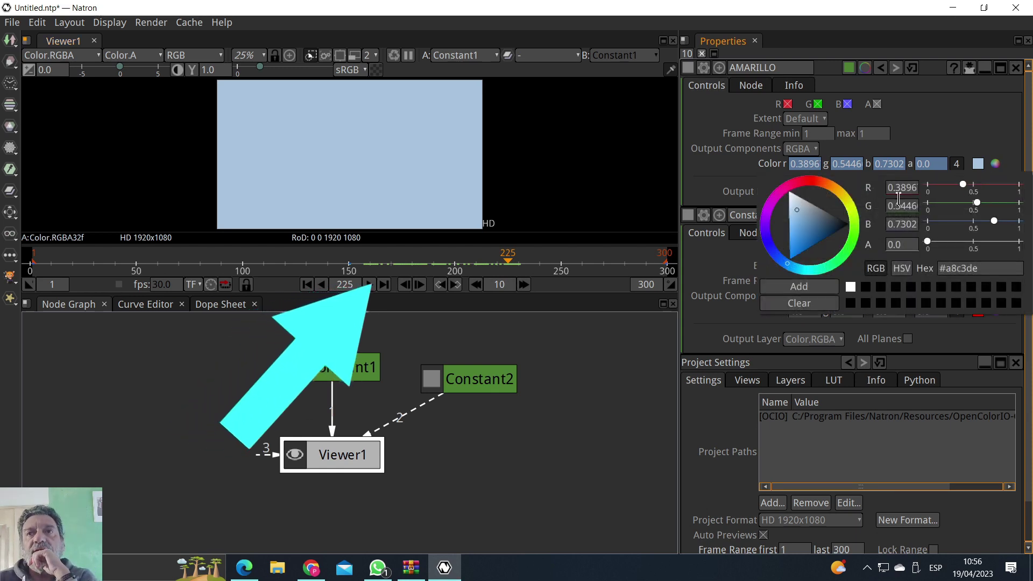
left_click(842, 230)
left_click_drag(843, 230, 779, 189)
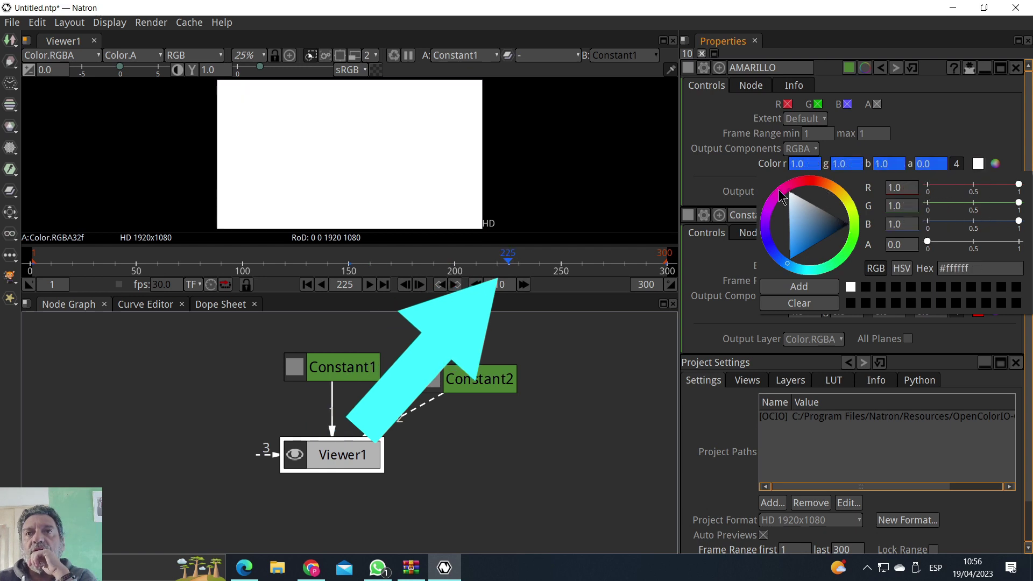
mouse_move(790, 269)
left_mouse_down()
mouse_move(771, 217)
mouse_move(781, 199)
left_mouse_up()
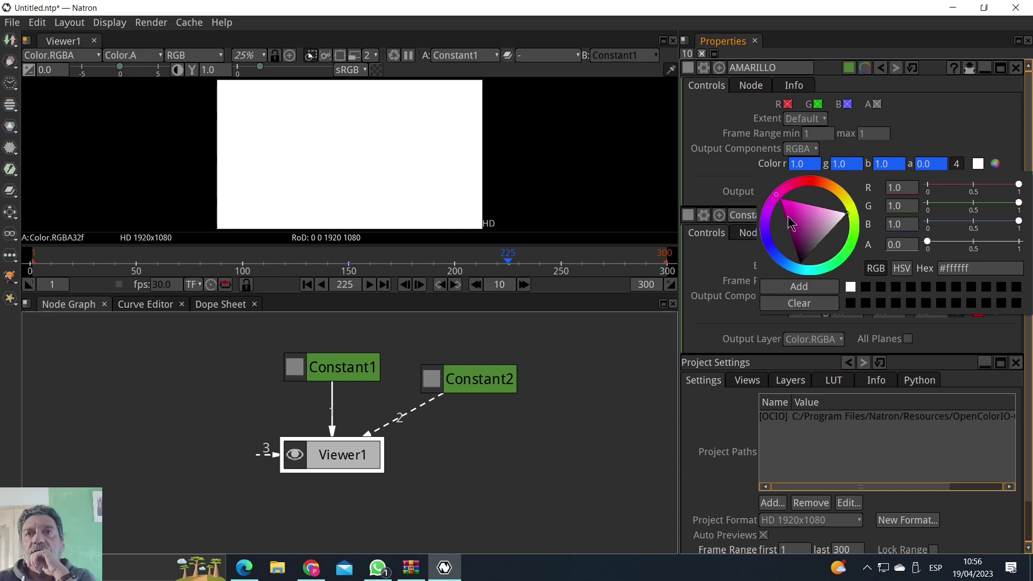
left_click(815, 221)
left_click_drag(816, 222, 791, 215)
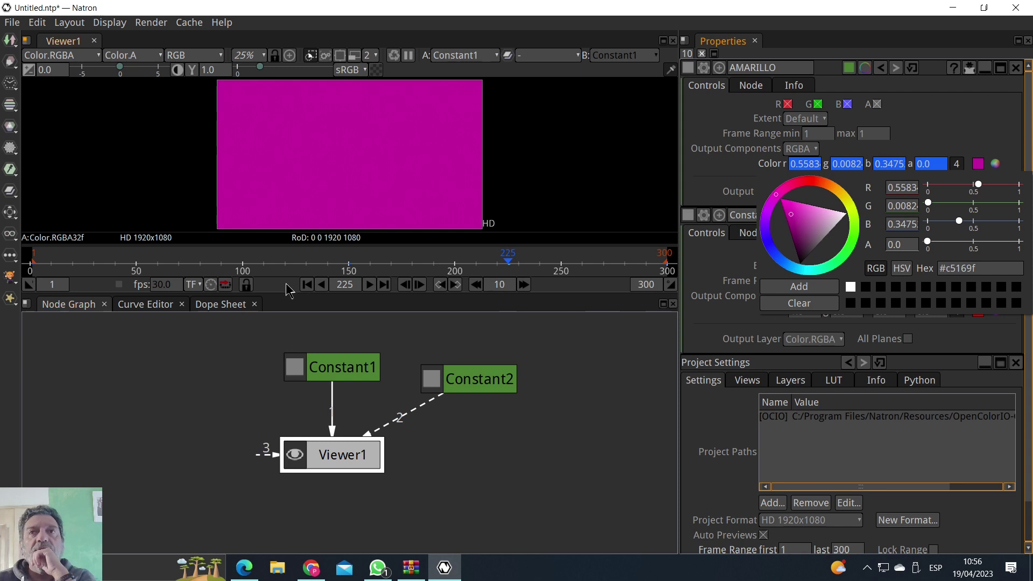
Go to frame 49 and change the AMARILLO node's color to green #24b81f
left_click(135, 265)
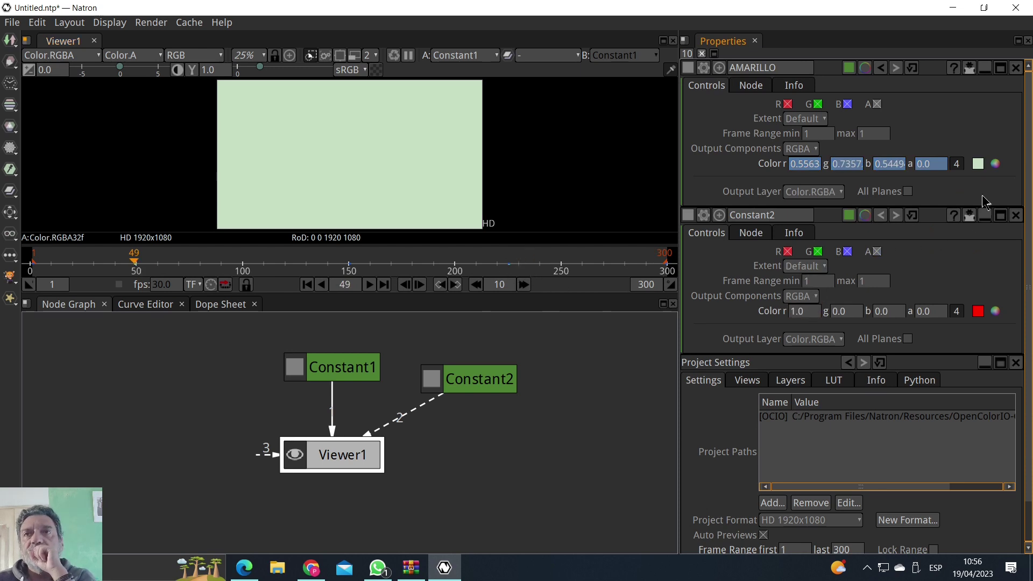
left_click(996, 164)
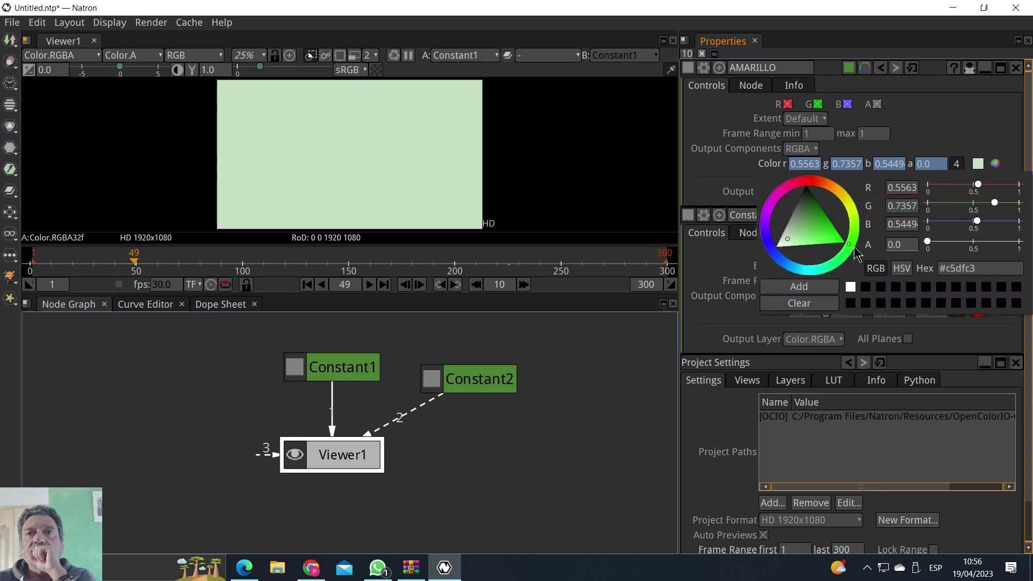
left_click(854, 250)
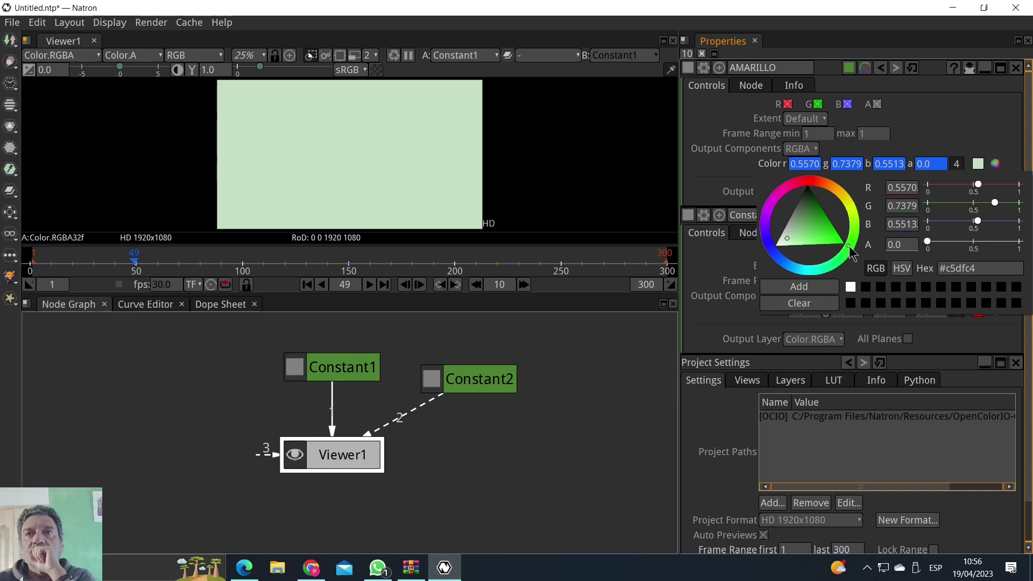
left_click(830, 235)
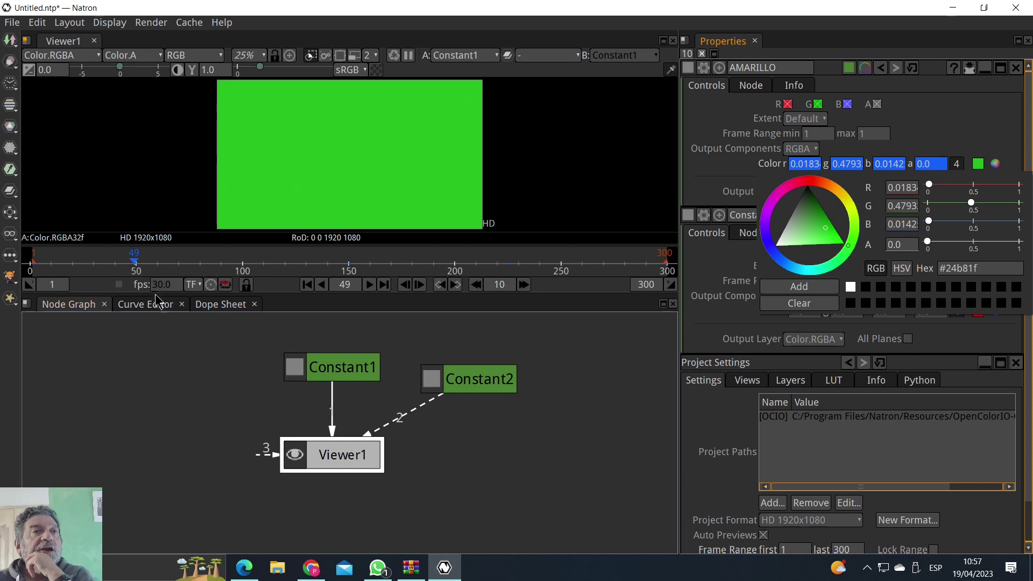
Return to the first frame, play the color animation in Viewer1, and stop the playback
left_click(304, 287)
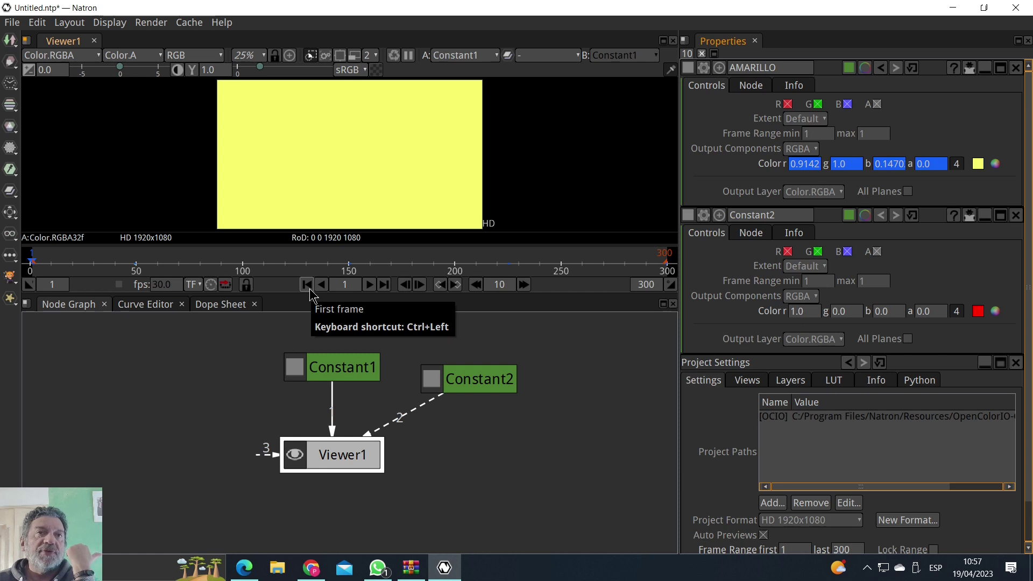
left_click(384, 284)
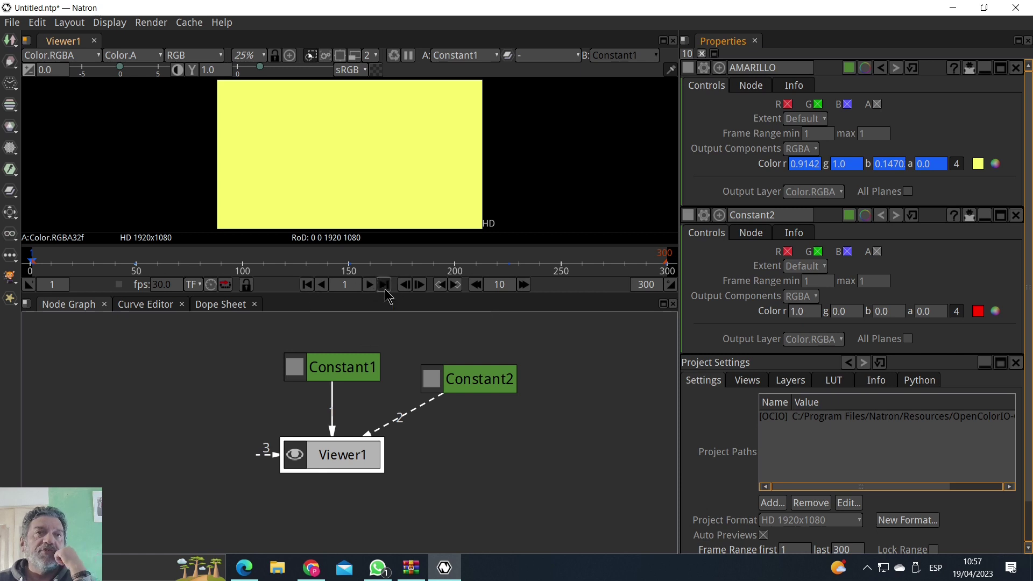
left_click(307, 285)
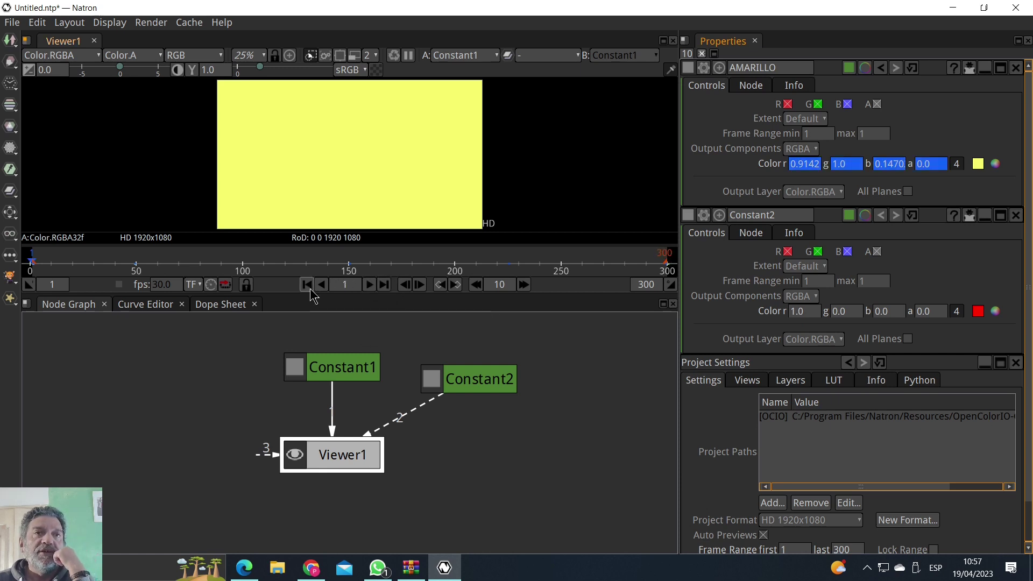
left_click(370, 285)
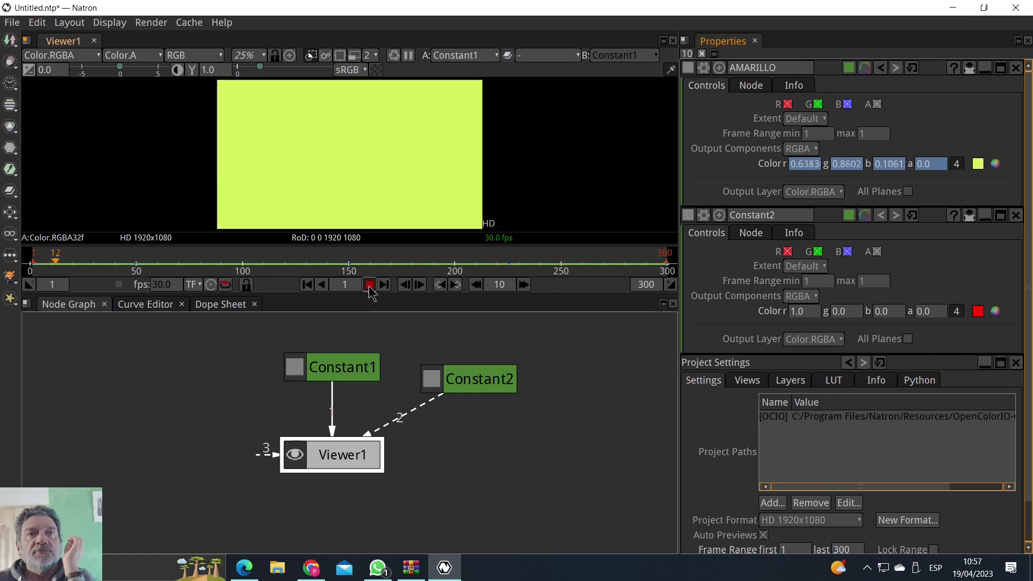
left_click(369, 284)
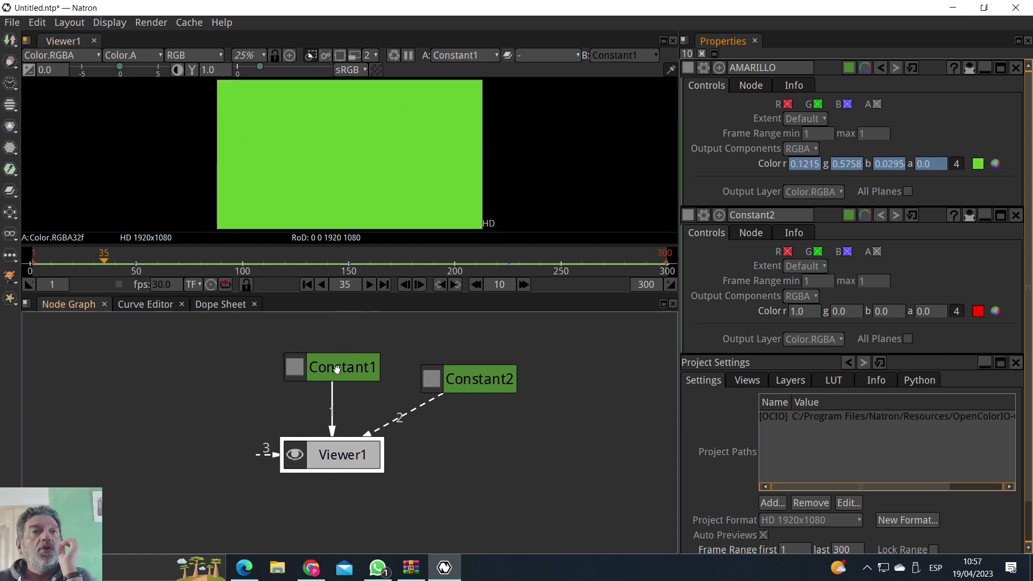